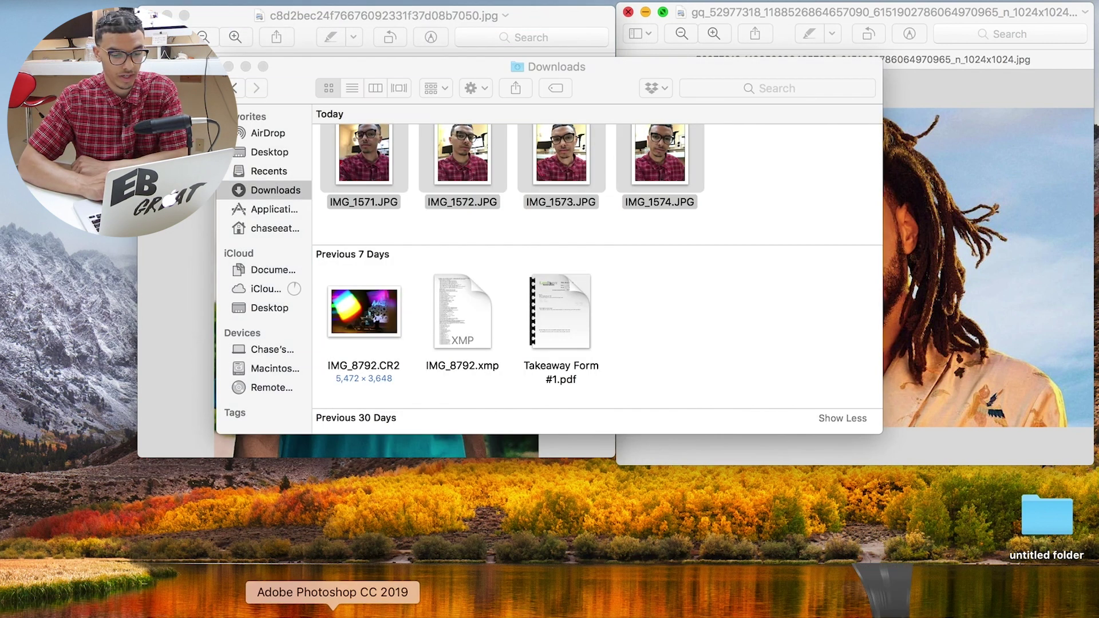
Step: Switch to Photoshop and place IMG_1571, IMG_1572, IMG_1573 and IMG_1574 from Downloads into the open document as layers
left_click(343, 611)
left_click(186, 611)
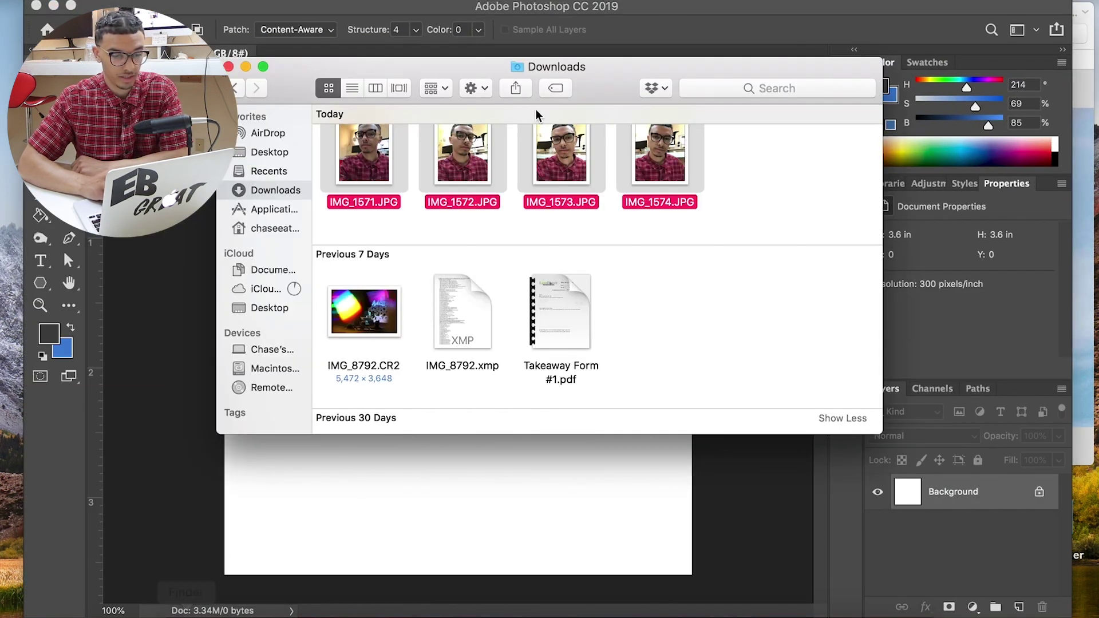
left_click_drag(534, 358, 487, 475)
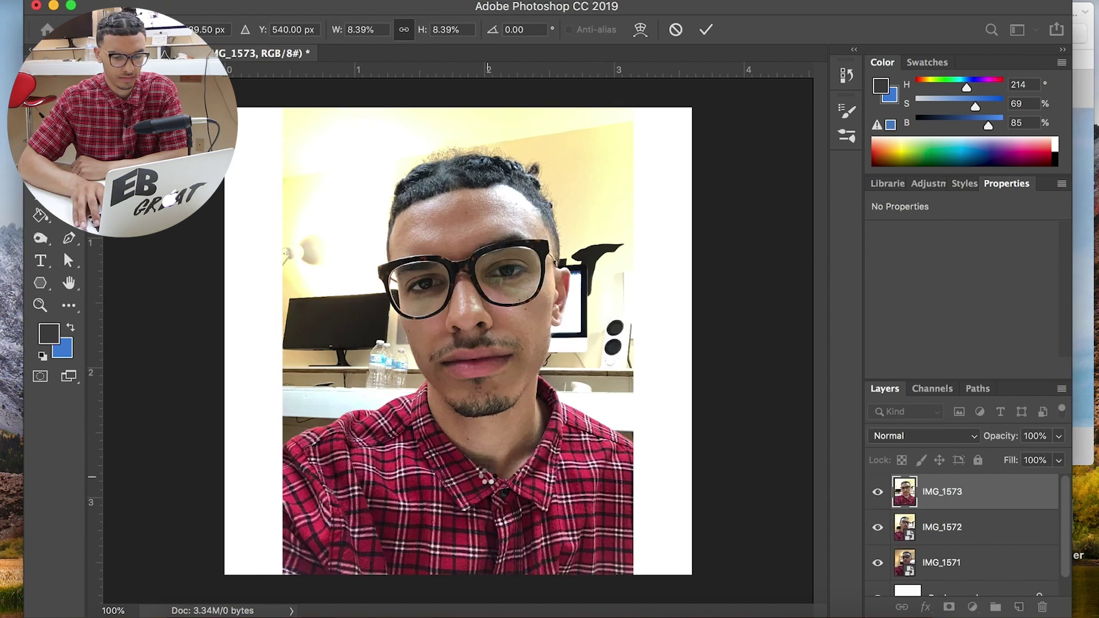
key("Return")
key("Return")
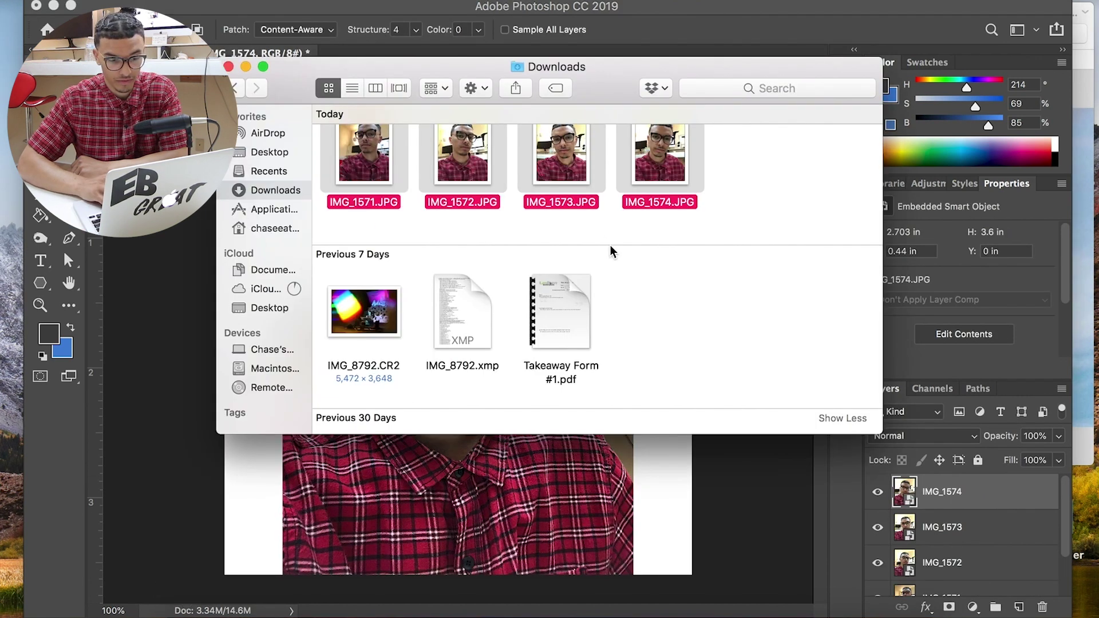
Step: Place the teal-shirt portrait (c8d2bec24f7...) and the magazine cover portrait (gq_52977318...) into the document
left_click_drag(401, 155, 363, 464)
key("Return")
key("Return")
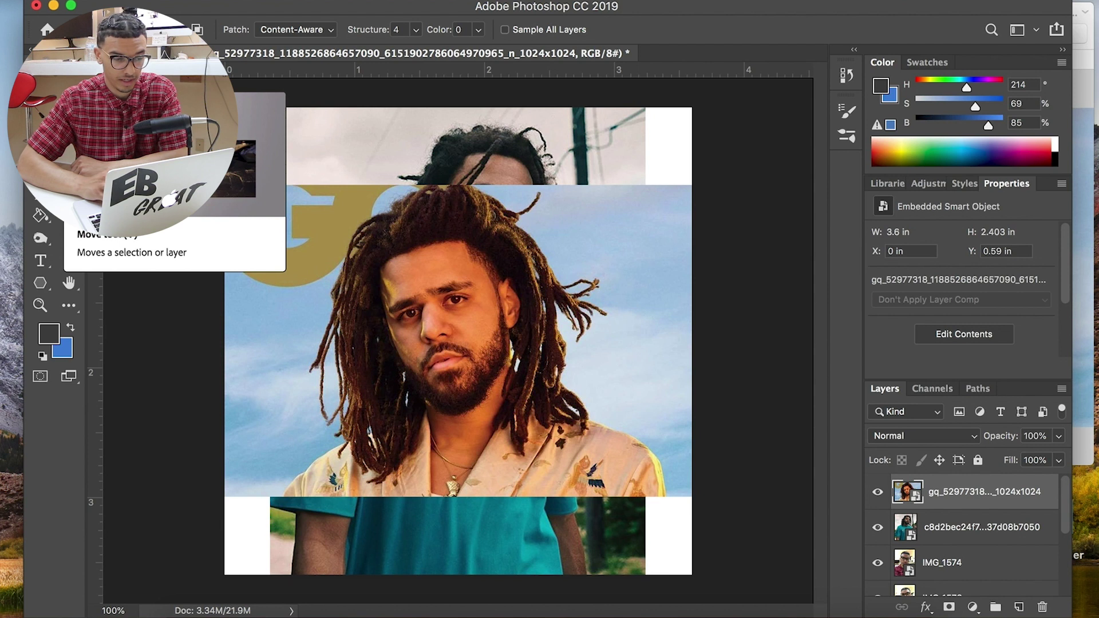
Step: With the magazine cover layer hidden, stack IMG_1572 directly above the teal-shirt portrait and set its opacity to 56%
key("super+equal")
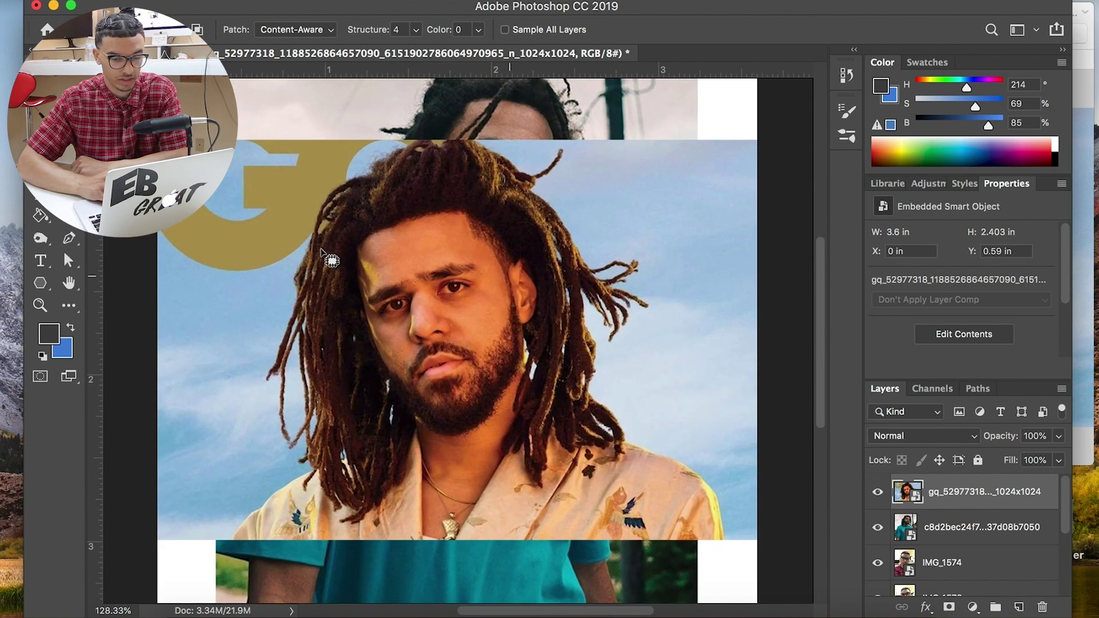
left_click_drag(884, 501, 884, 536)
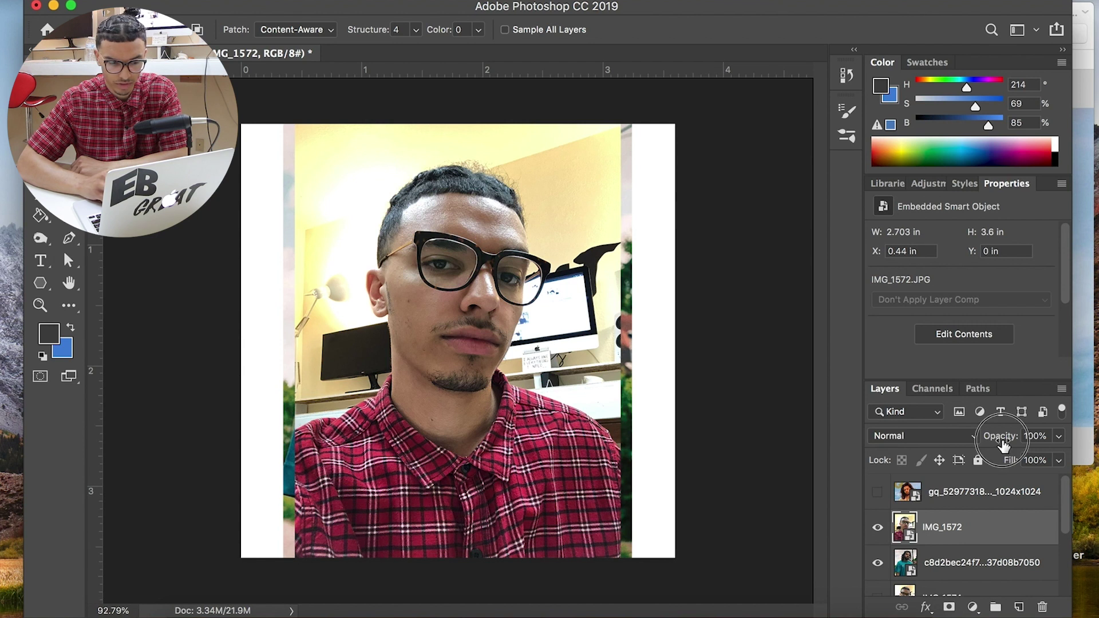
left_click_drag(1003, 445, 963, 444)
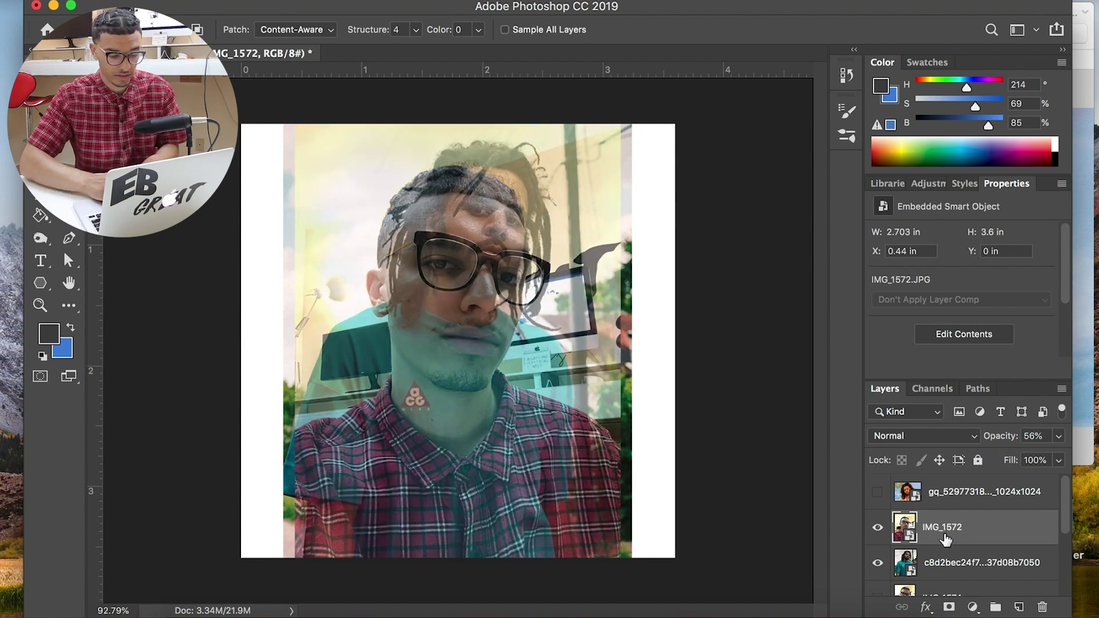
Step: Scale down the IMG_1572 selfie with Free Transform and move it over the head in the teal-shirt portrait
key("super+t")
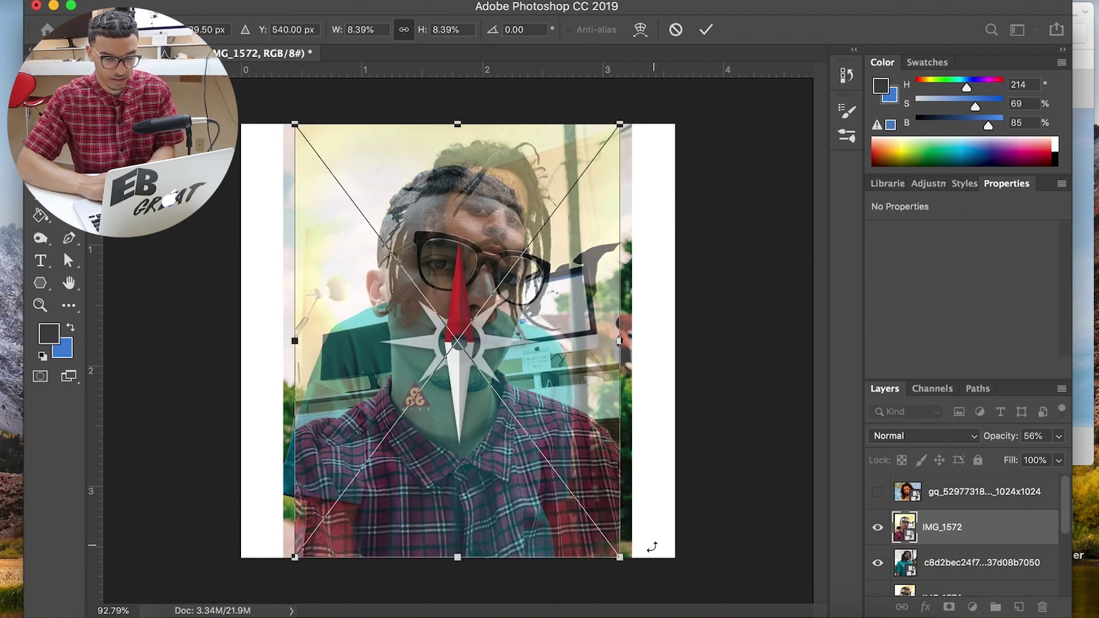
left_click_drag(618, 553, 522, 425)
left_click_drag(465, 293, 541, 287)
left_click_drag(600, 423, 579, 395)
left_click_drag(532, 281, 628, 333)
Step: Refine the selfie's alignment to about 5.24% scale and 2.84° rotation, and restore the layer's opacity to 100%
left_click_drag(682, 194, 685, 196)
left_click_drag(591, 215, 541, 182)
left_click_drag(624, 415, 620, 411)
left_click_drag(577, 279, 553, 265)
left_click_drag(621, 189, 622, 192)
left_click_drag(559, 233, 551, 231)
left_click_drag(593, 124, 589, 129)
left_click_drag(997, 437, 1023, 468)
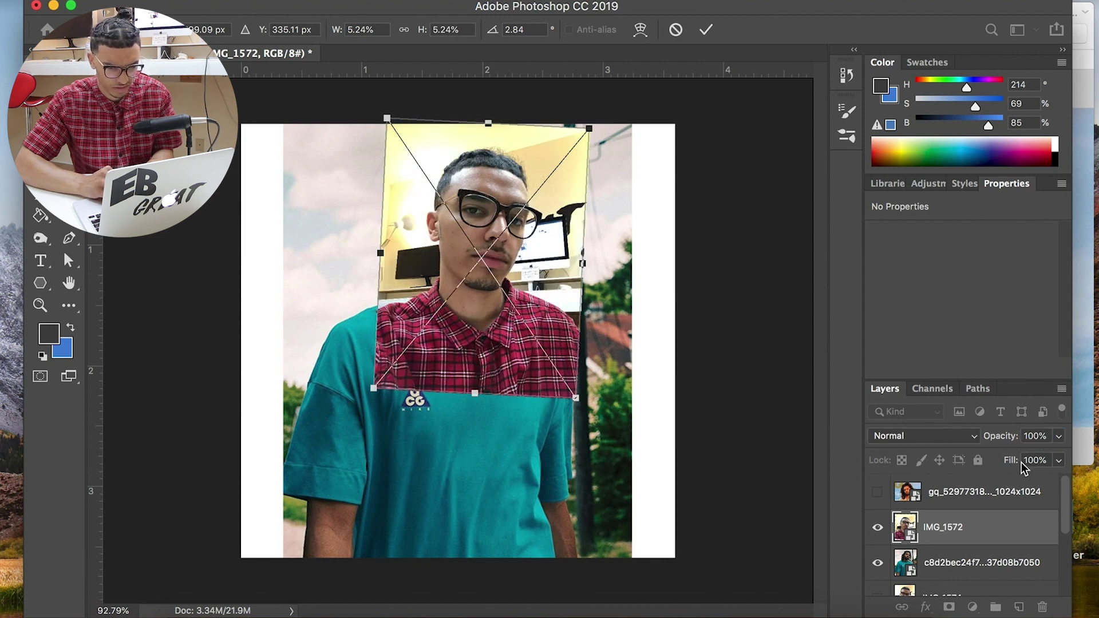
key("Return")
Step: Select the face and neck in IMG_1572 with the Quick Selection tool and copy them to a new layer
scroll(629, 352, "up", 2)
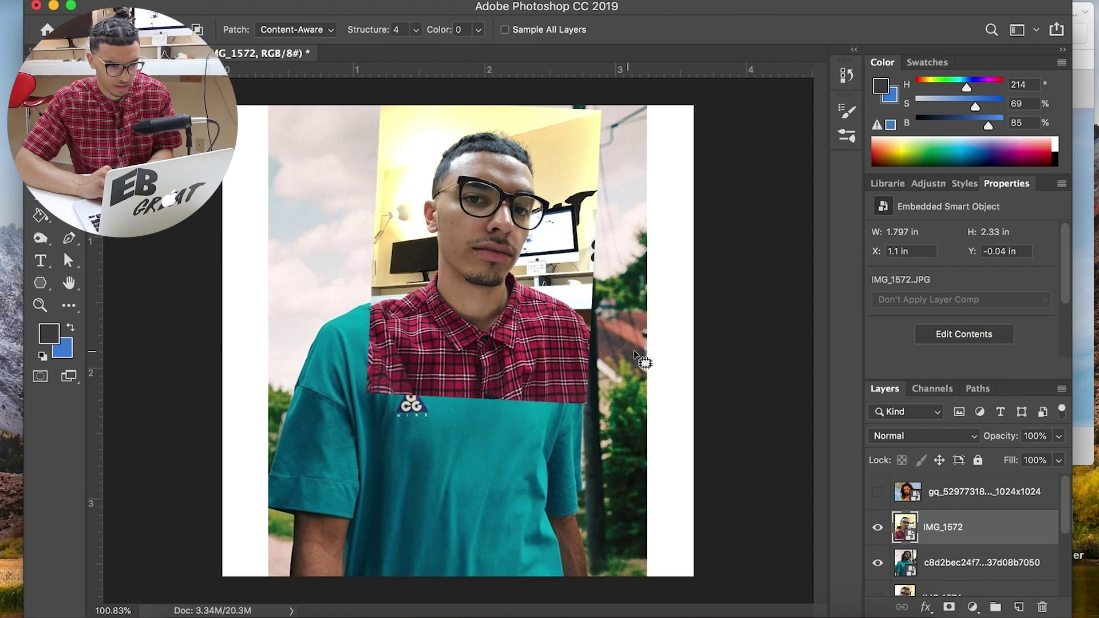
key("w")
left_click(484, 211)
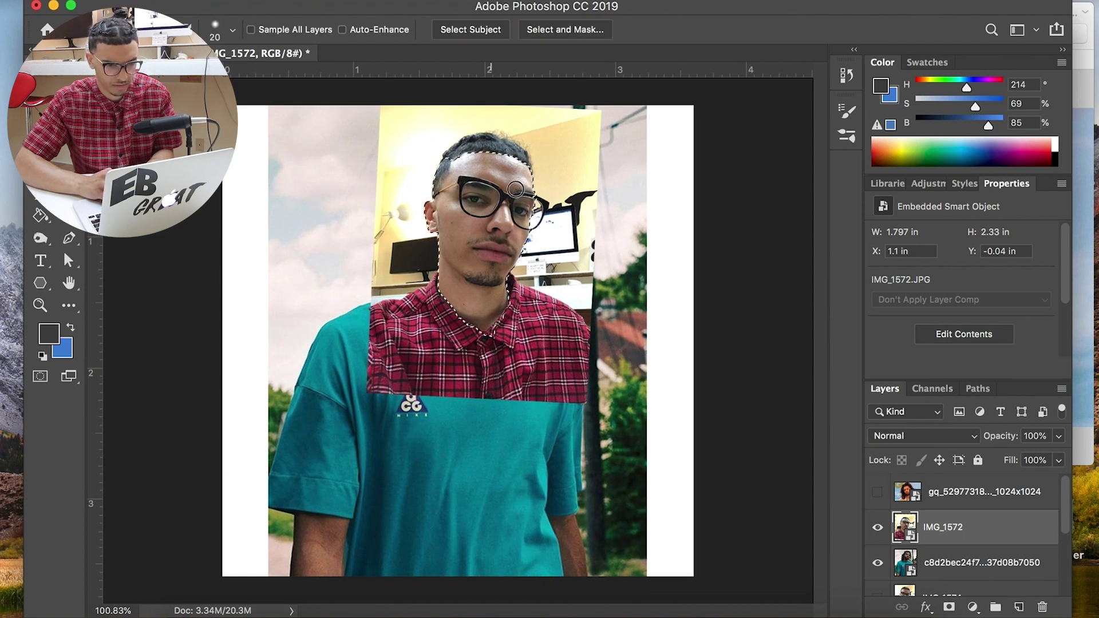
scroll(493, 155, "up", 5)
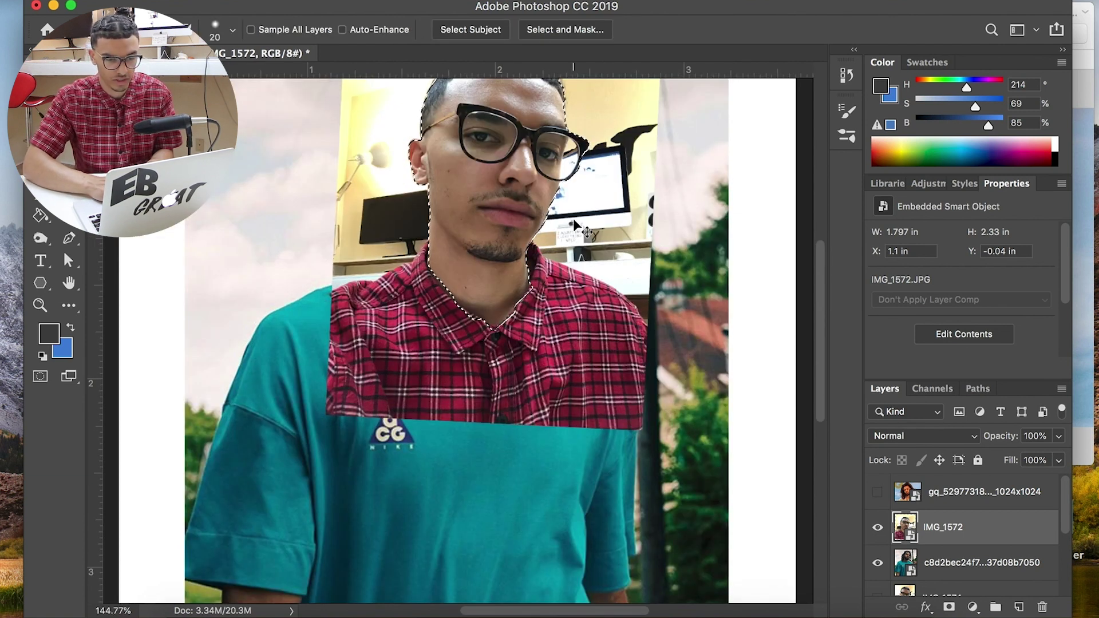
key("ctrl+j")
Step: Hide the IMG_1572 layer so only the face cutout covers the teal-shirt portrait
left_click(934, 569)
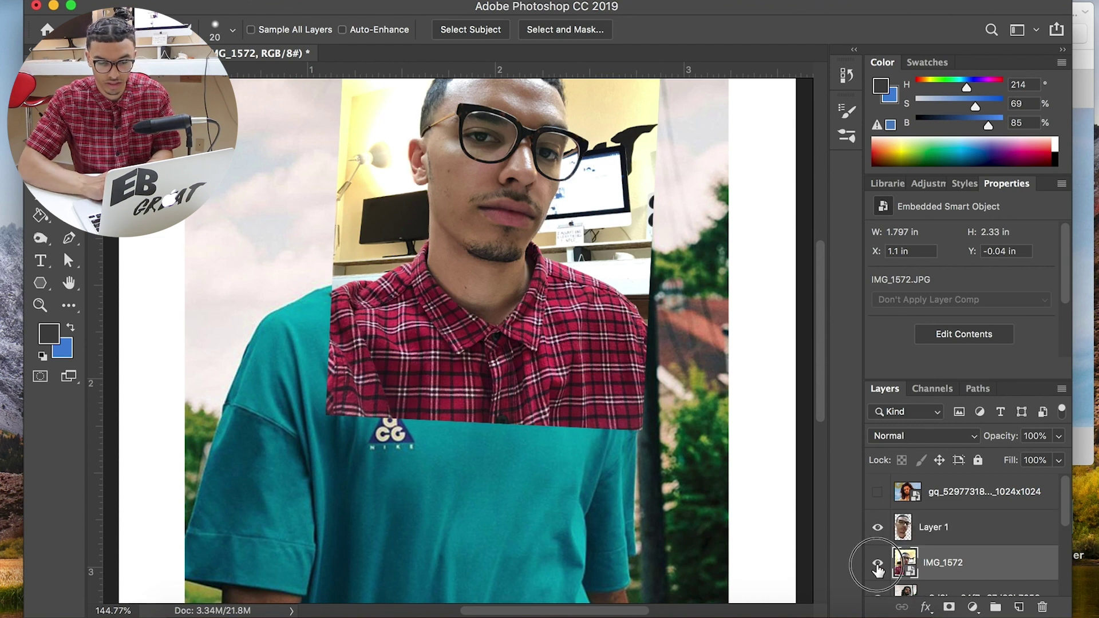
left_click(877, 564)
scroll(583, 312, "down", 2)
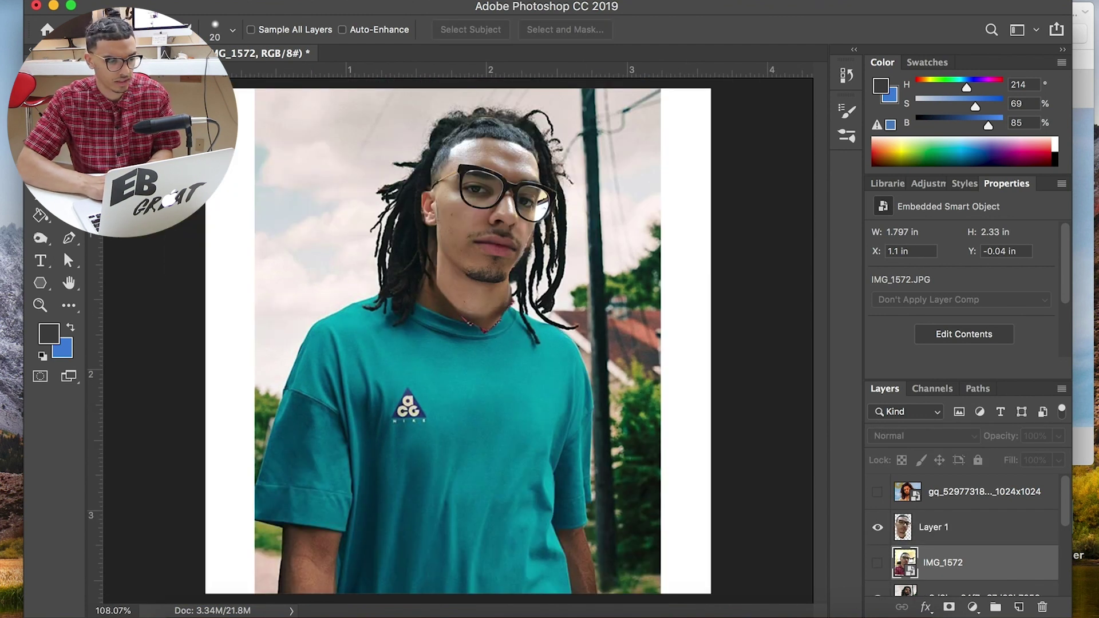
Step: Move the face cutout on Layer 1 beside the original head and enlarge it to about 103.98%
key("v")
left_click(875, 528)
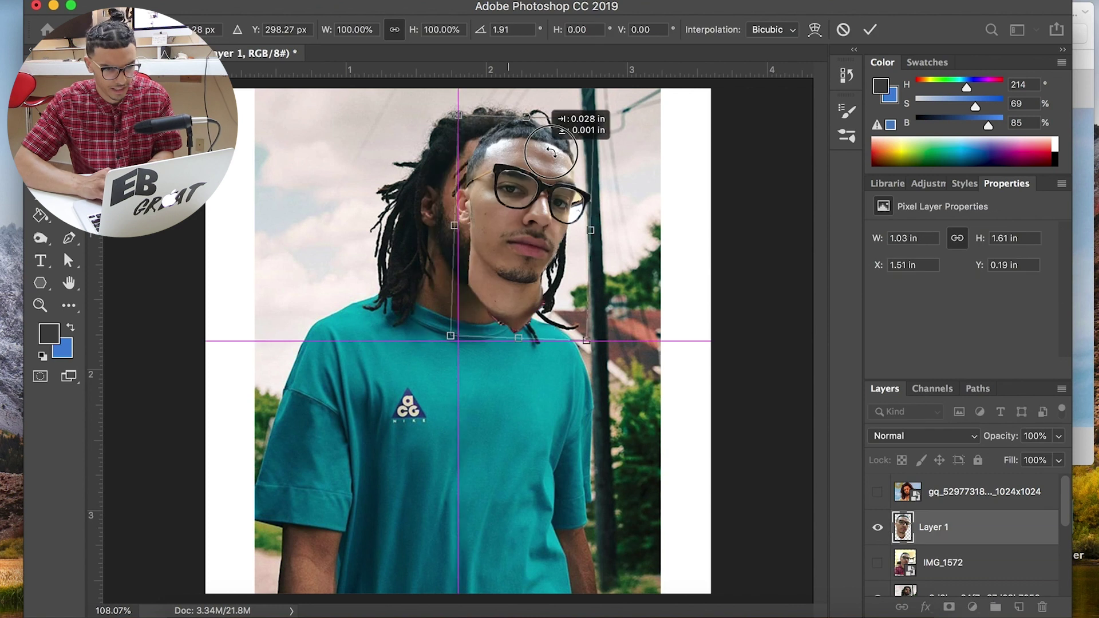
left_click_drag(551, 137, 628, 151)
left_click_drag(637, 194, 640, 143)
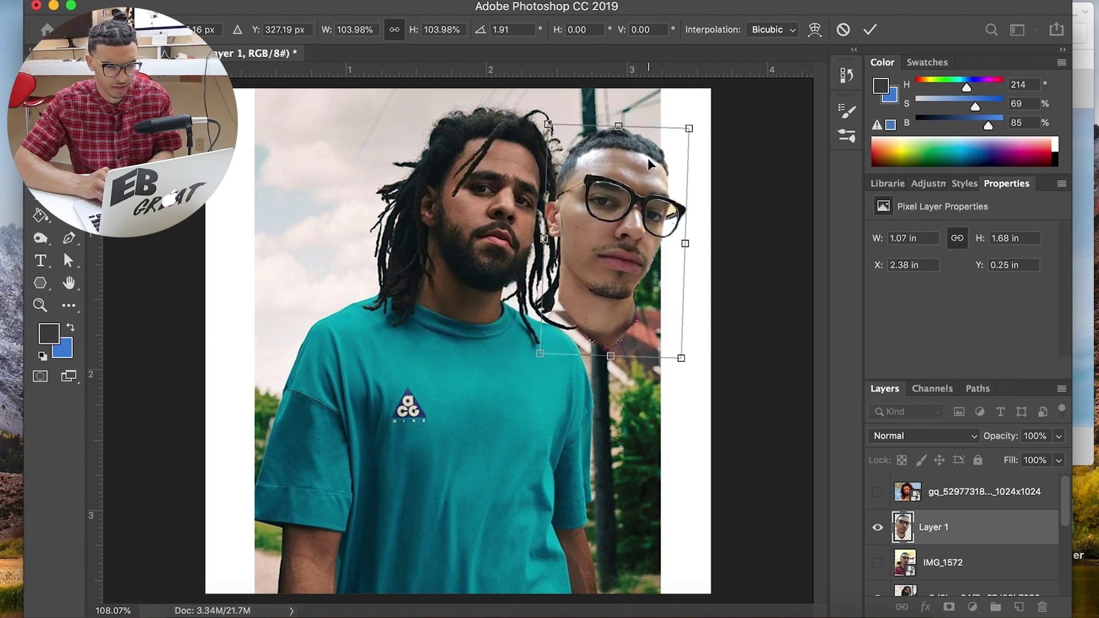
key("Return")
Step: Erase the leftover red collar at the base of the cutout's neck and shift the cutout slightly down
key("e")
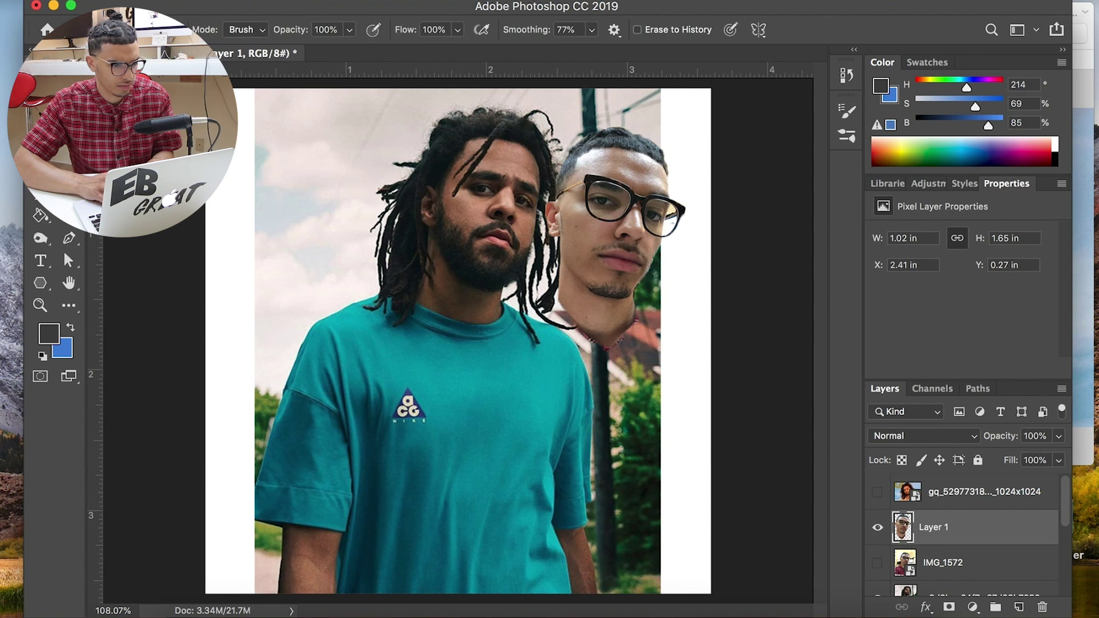
left_click(131, 29)
key("Escape")
key("v")
mouse_move(624, 236)
left_mouse_down()
mouse_move(536, 236)
mouse_move(637, 263)
left_mouse_up()
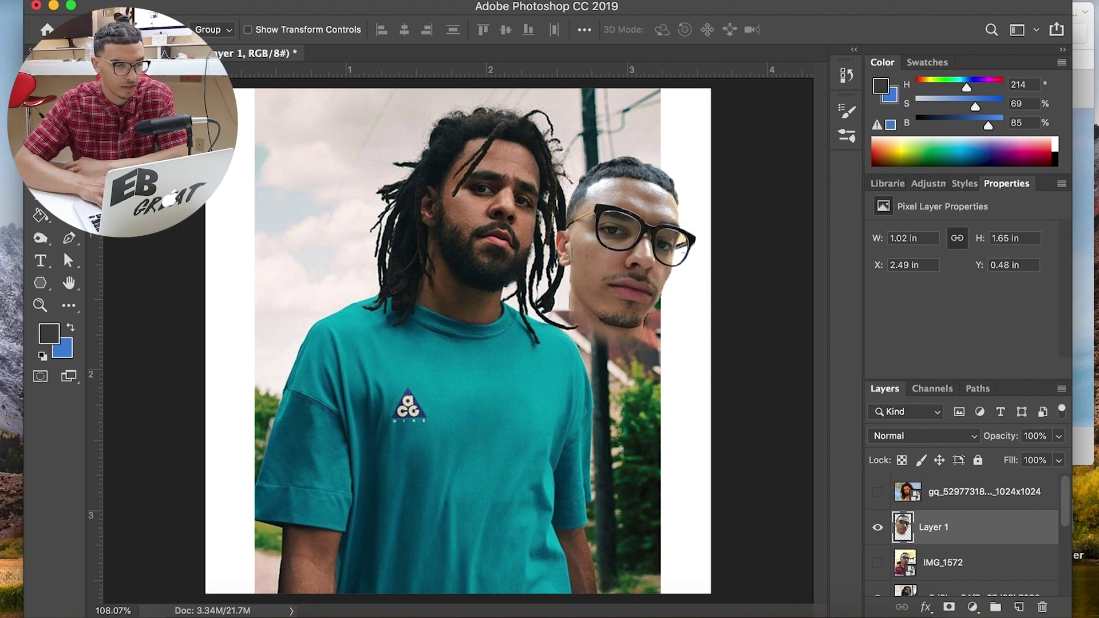
Step: Apply a Levels adjustment to the face cutout with output white at 215 and midtones at about 1.15
left_click(225, 1)
mouse_move(279, 31)
left_click(456, 50)
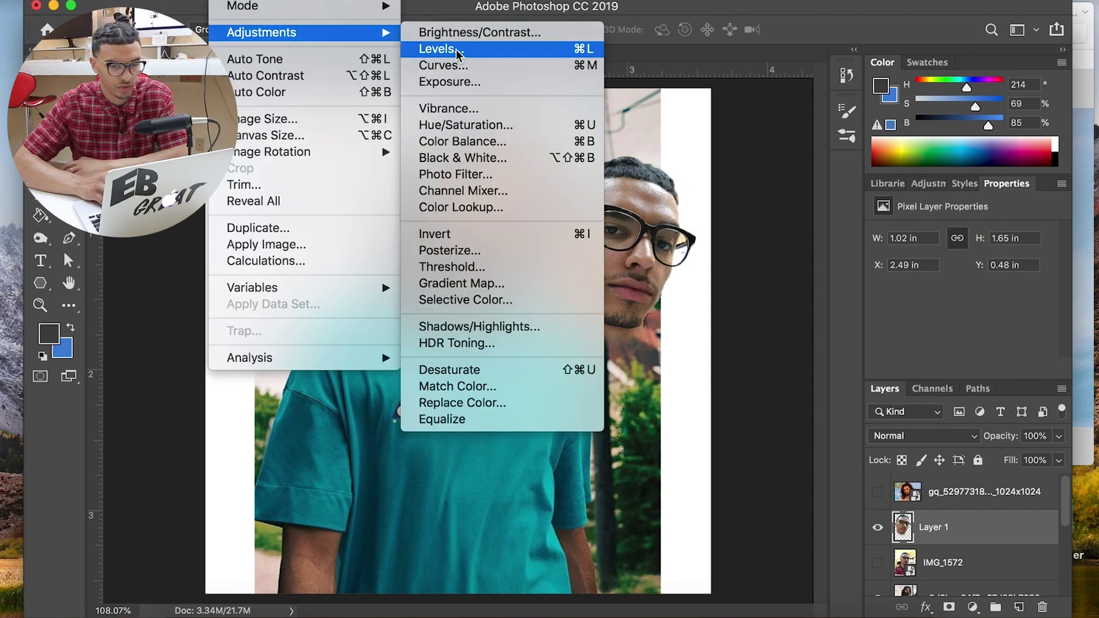
left_click(458, 51)
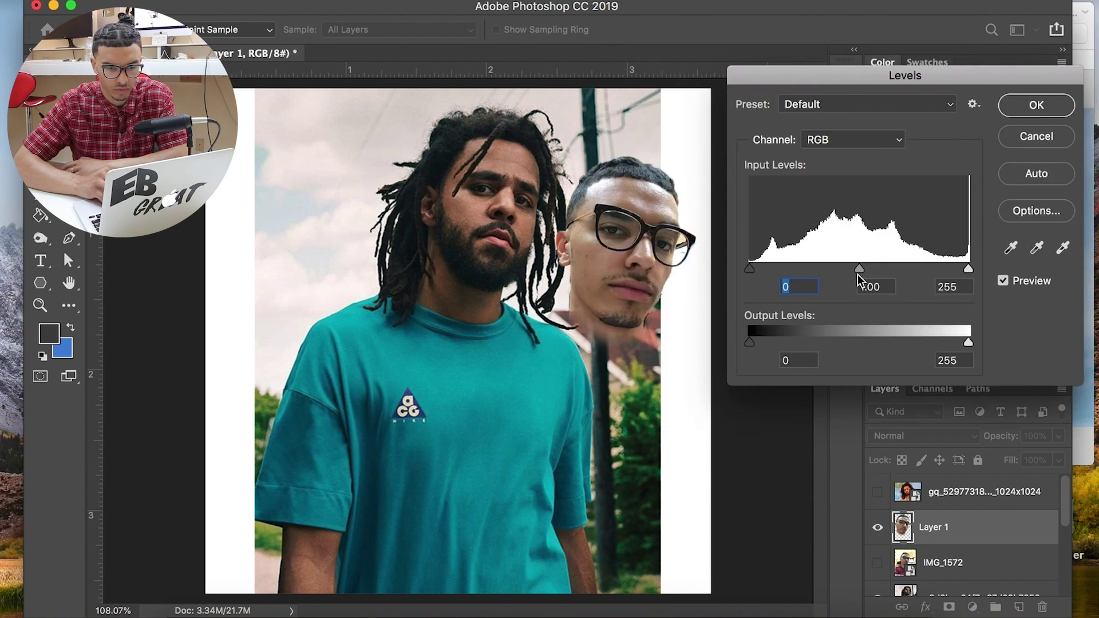
mouse_move(751, 343)
left_mouse_down()
mouse_move(770, 343)
mouse_move(748, 343)
left_mouse_up()
left_click_drag(968, 342, 933, 343)
left_click_drag(859, 269, 852, 269)
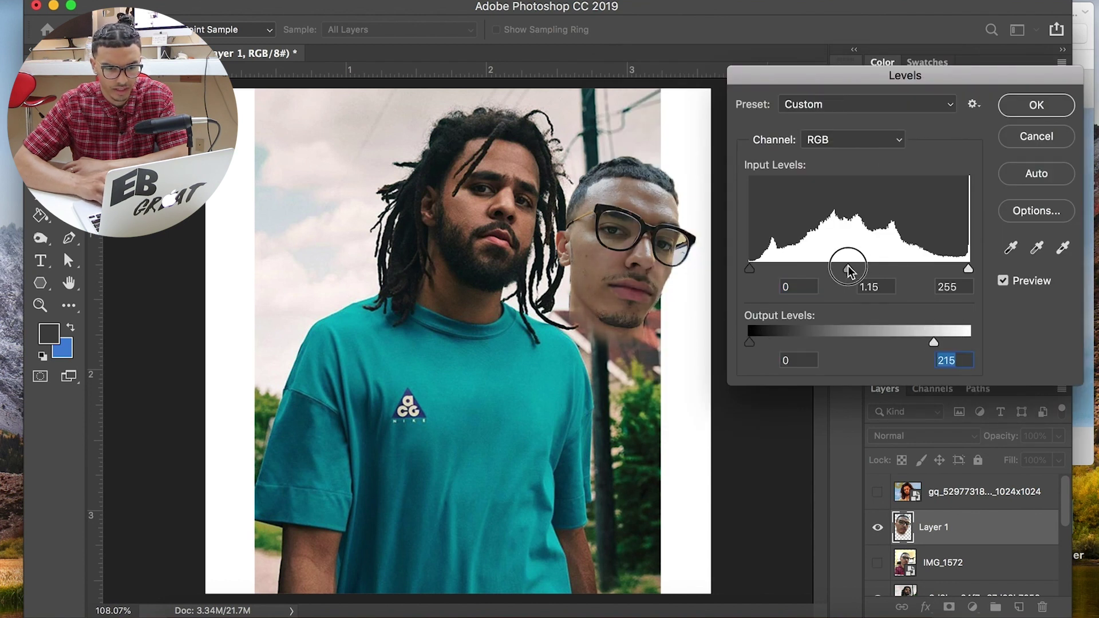
key("Return")
Step: Adjust the face cutout's colour intensity with a Vibrance adjustment
left_click(229, 1)
mouse_move(287, 33)
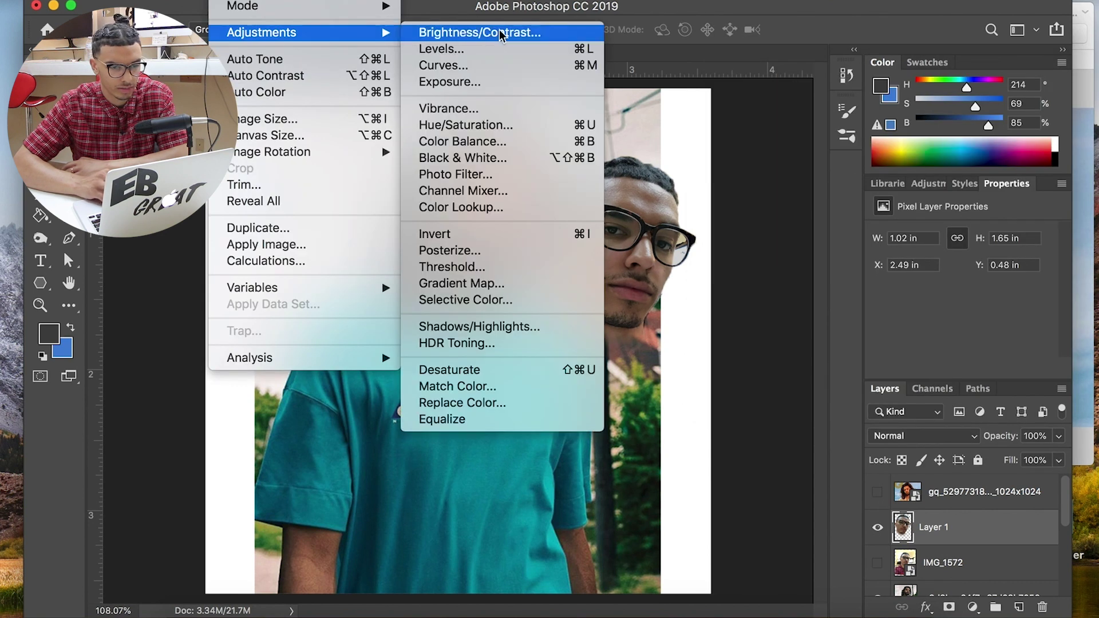
left_click(507, 33)
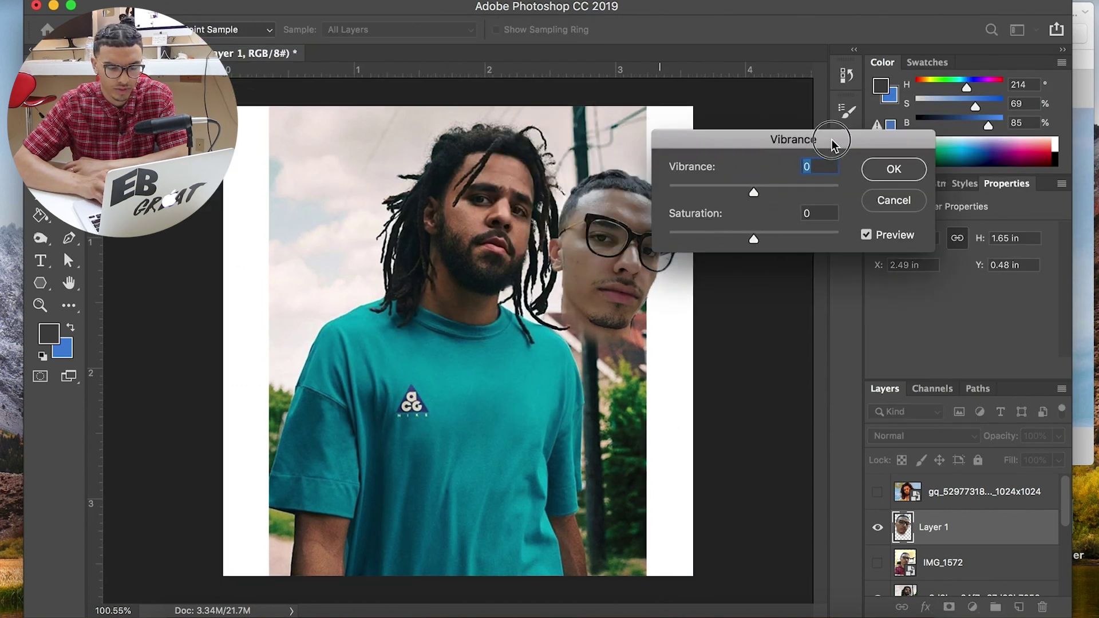
left_click_drag(799, 208, 825, 209)
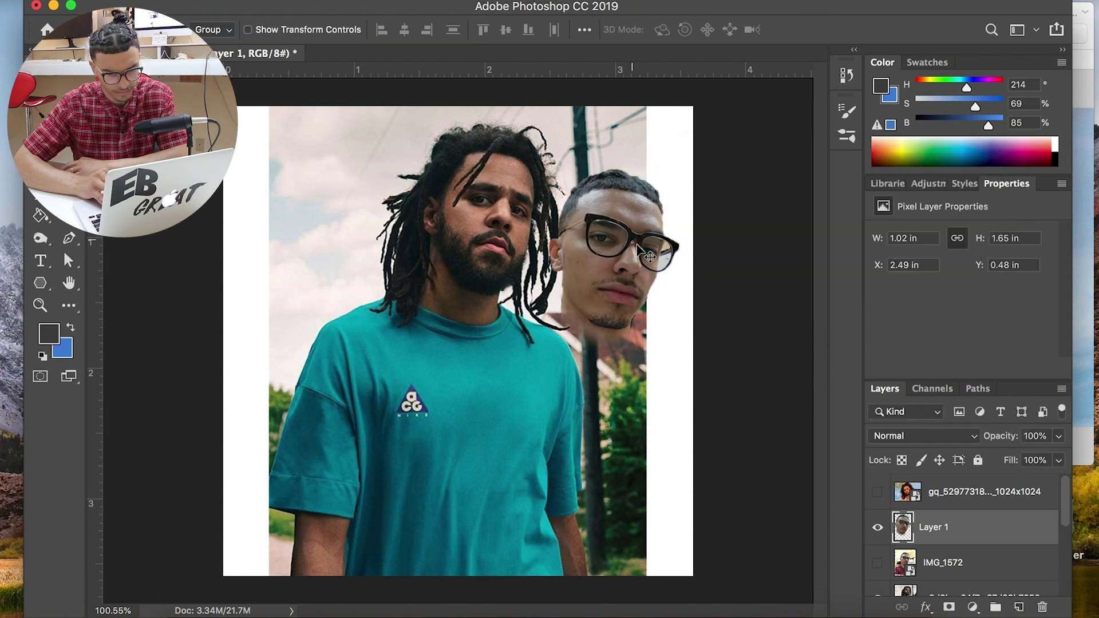
Step: Move the face cutout over the original head and transform it to about 103.68% scale
left_click_drag(628, 245, 518, 222)
key("super+t")
left_click_drag(441, 360, 434, 372)
left_click_drag(498, 258, 489, 245)
left_click_drag(562, 360, 559, 355)
left_click_drag(533, 228, 531, 225)
Step: Shrink the face cutout to 94.63% and shift it slightly down and sideways to fit the head
scroll(654, 256, "down", 5)
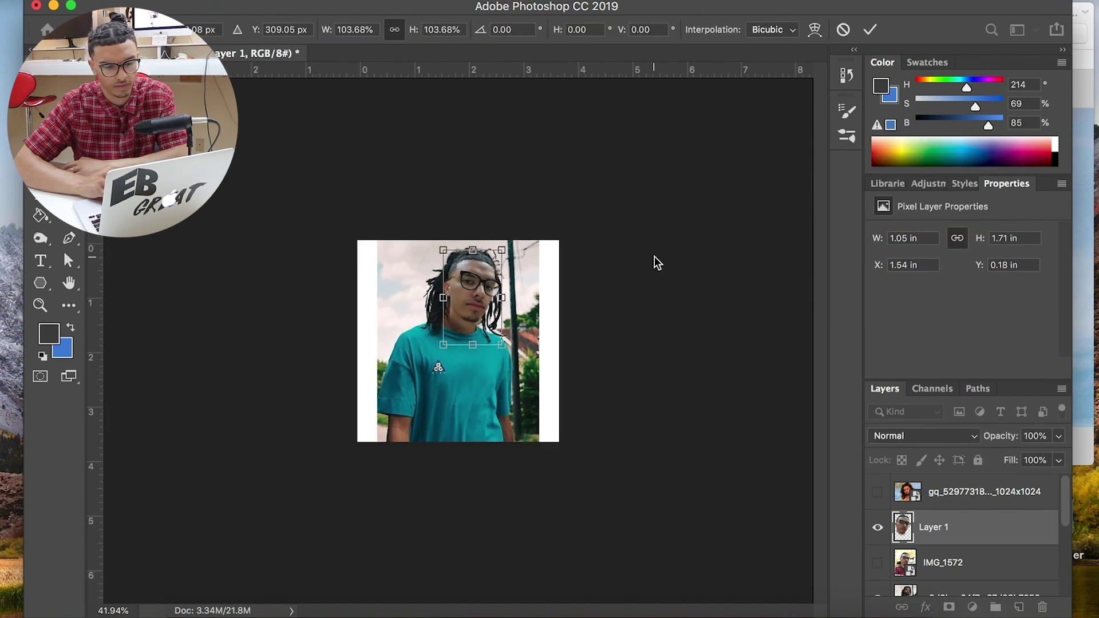
scroll(654, 257, "up", 2)
left_click_drag(511, 346, 504, 336)
mouse_move(484, 293)
left_mouse_down()
mouse_move(542, 337)
mouse_move(529, 310)
mouse_move(492, 295)
mouse_move(541, 303)
mouse_move(487, 293)
left_mouse_up()
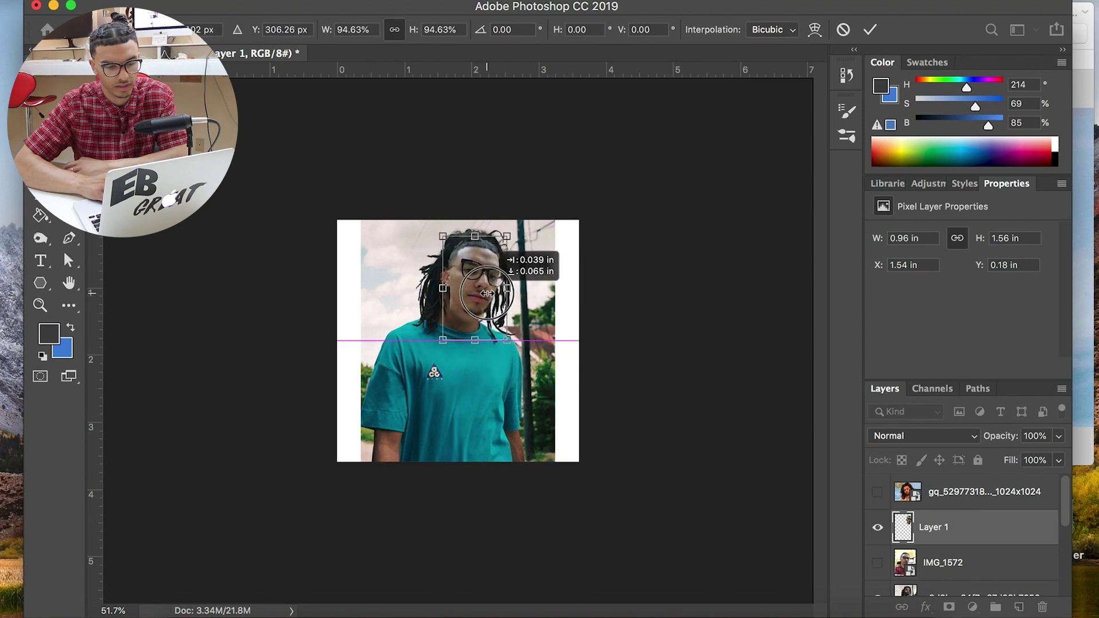
key("Return")
Step: Nudge the face cutout slightly up and left to line it up with the neck and hairline
scroll(487, 293, "up", 3)
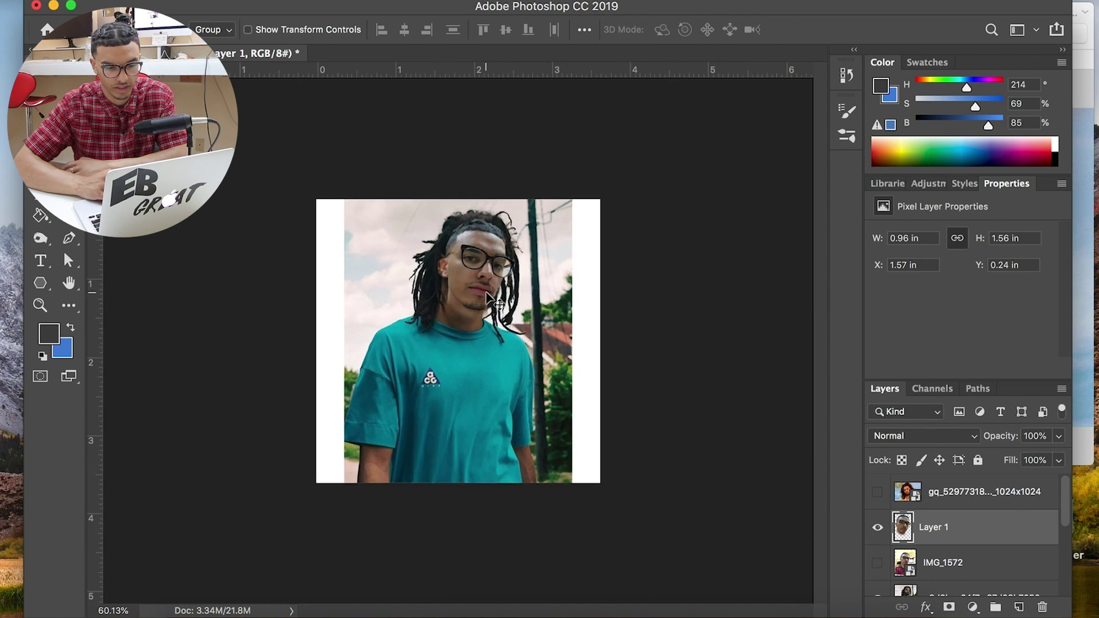
key("Up")
key("Up")
key("Up")
key("Up")
key("Up")
key("Left")
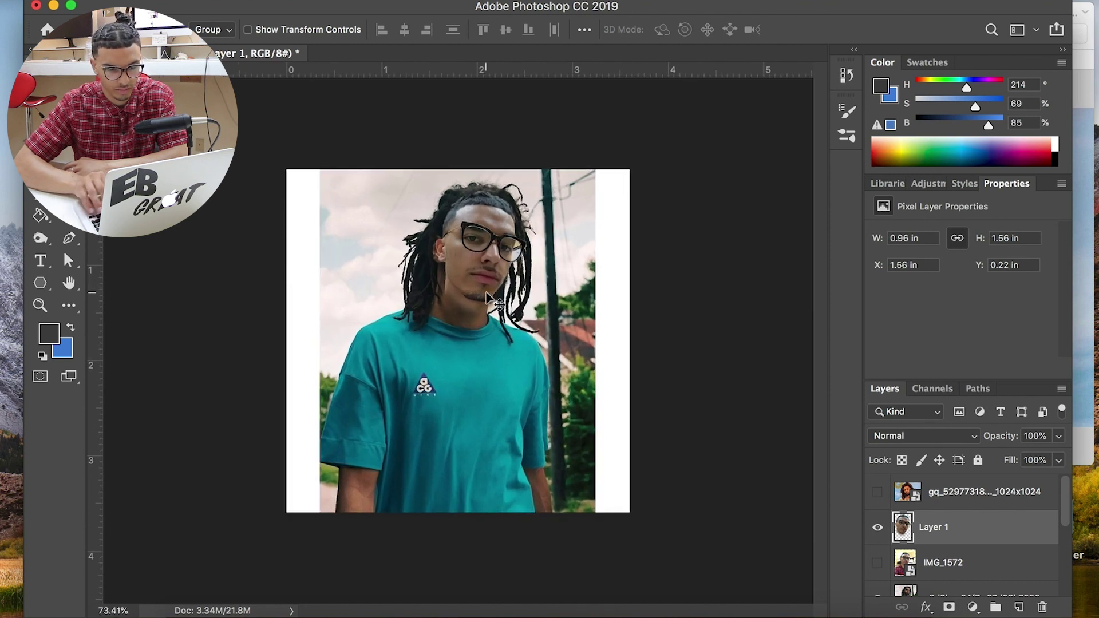
scroll(487, 294, "up", 4)
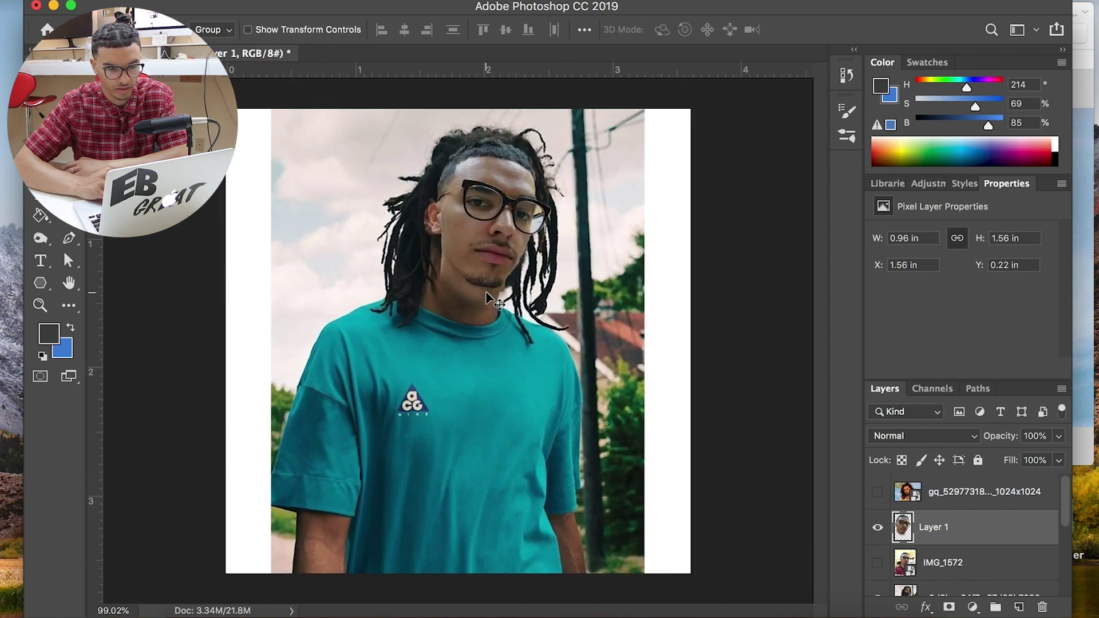
Step: Toggle Layer 1 off and on to compare it with the original face, and fine-tune the cutout's position
left_click(877, 525)
left_click(879, 526)
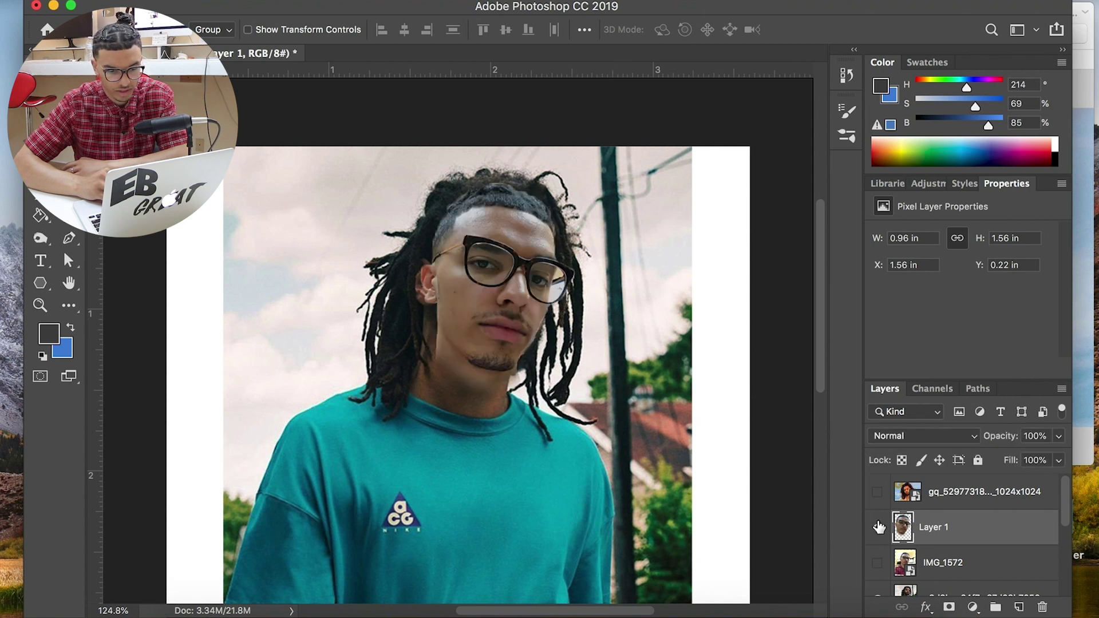
left_click(879, 526)
left_click(878, 526)
mouse_move(1012, 440)
left_mouse_down()
mouse_move(986, 436)
mouse_move(1016, 437)
left_mouse_up()
key("Right")
Step: Erase the face cutout's edge along the jawline and chin to reveal the beard and neck beneath
scroll(589, 421, "down", 10)
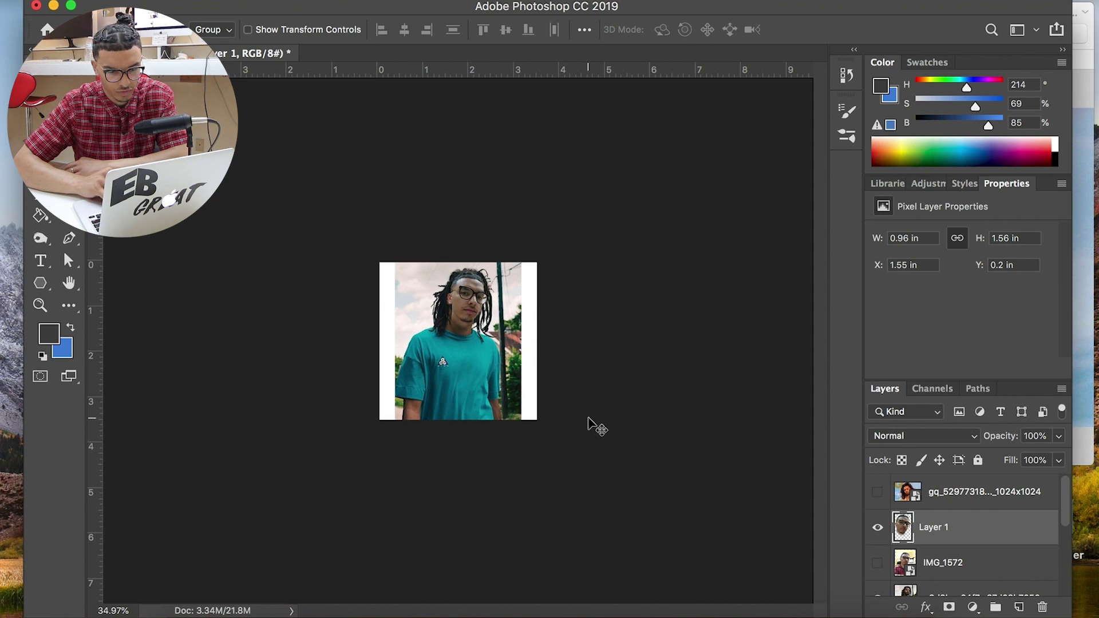
scroll(589, 419, "up", 6)
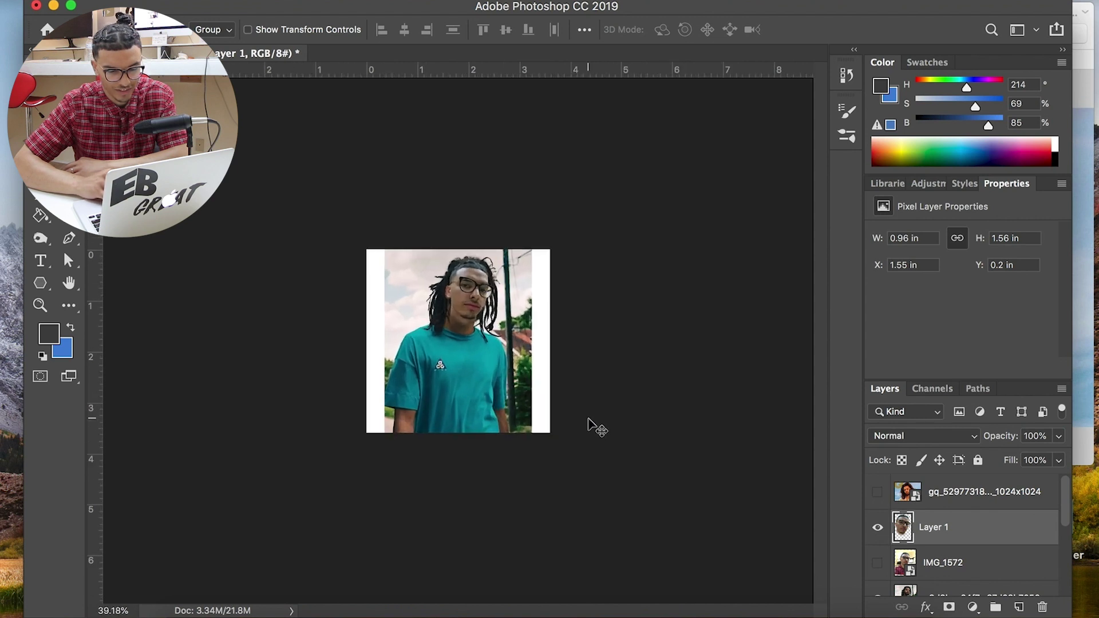
scroll(589, 421, "up", 3)
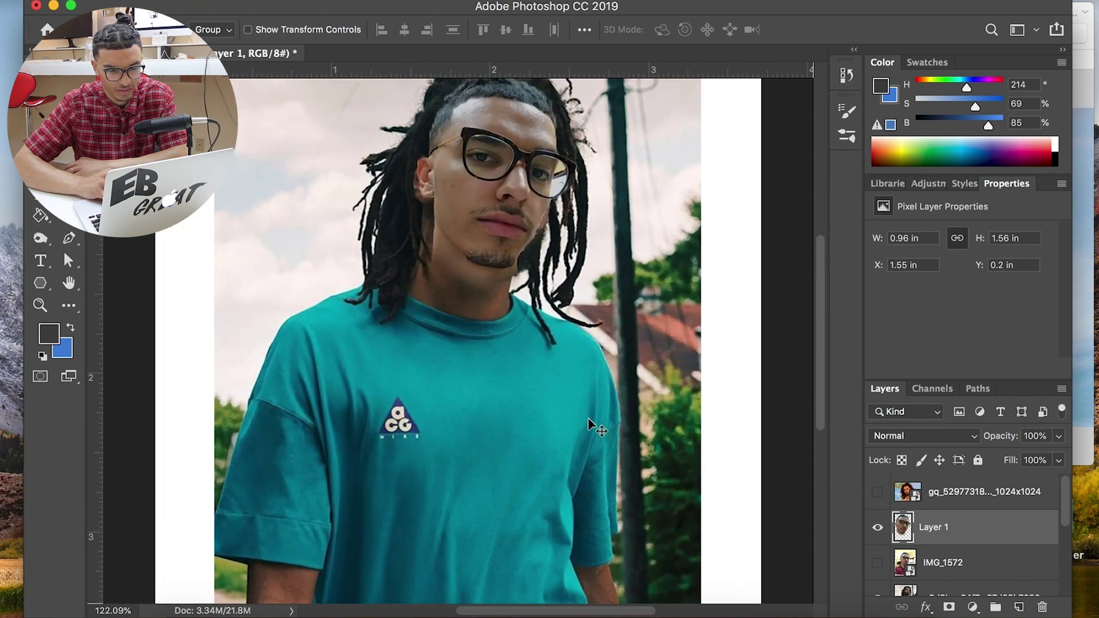
scroll(593, 426, "up", 5)
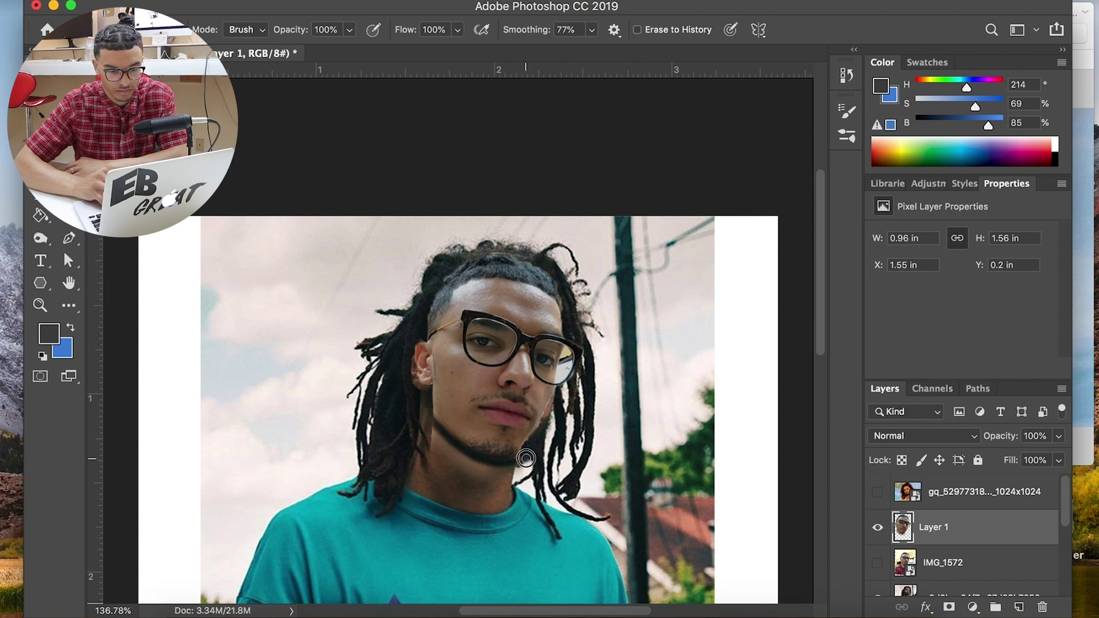
mouse_move(436, 462)
left_mouse_down()
mouse_move(542, 472)
mouse_move(417, 434)
left_mouse_up()
scroll(429, 257, "down", 5)
scroll(442, 277, "up", 6)
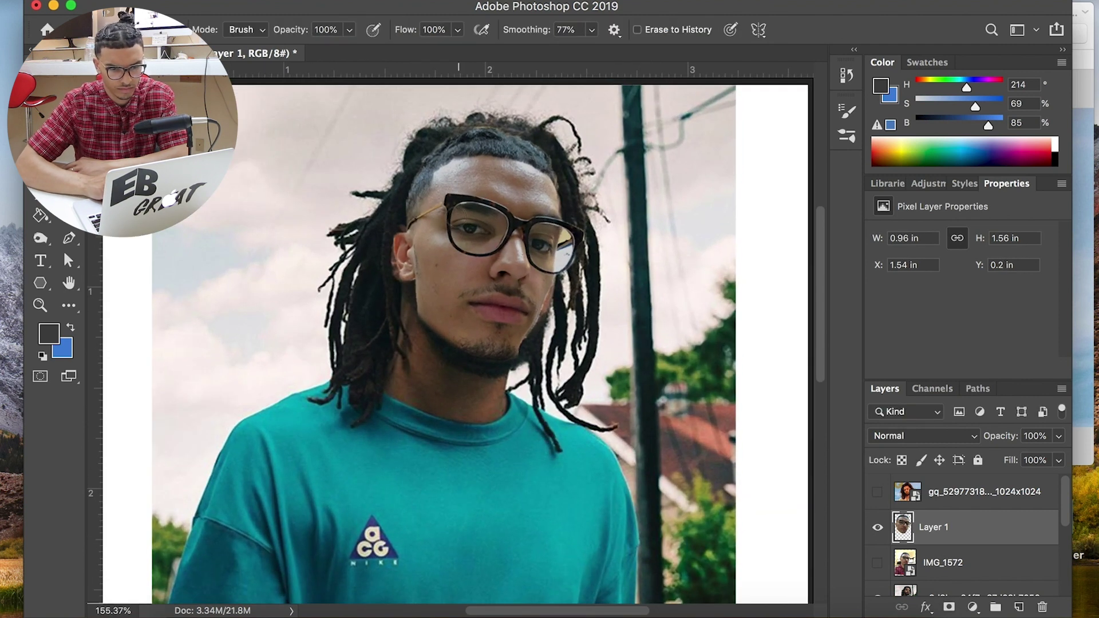
Step: Shift the face cutout slightly down onto the head and lower its opacity to reveal the portrait's hair beneath
left_click_drag(430, 174, 432, 185)
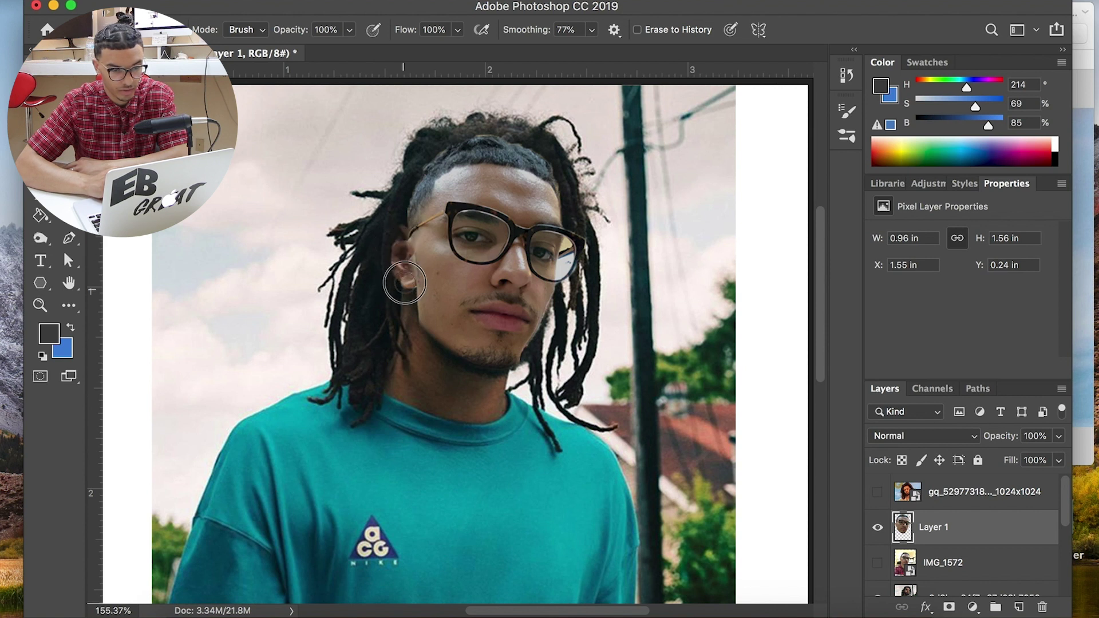
scroll(404, 257, "down", 2)
left_click_drag(999, 436, 970, 441)
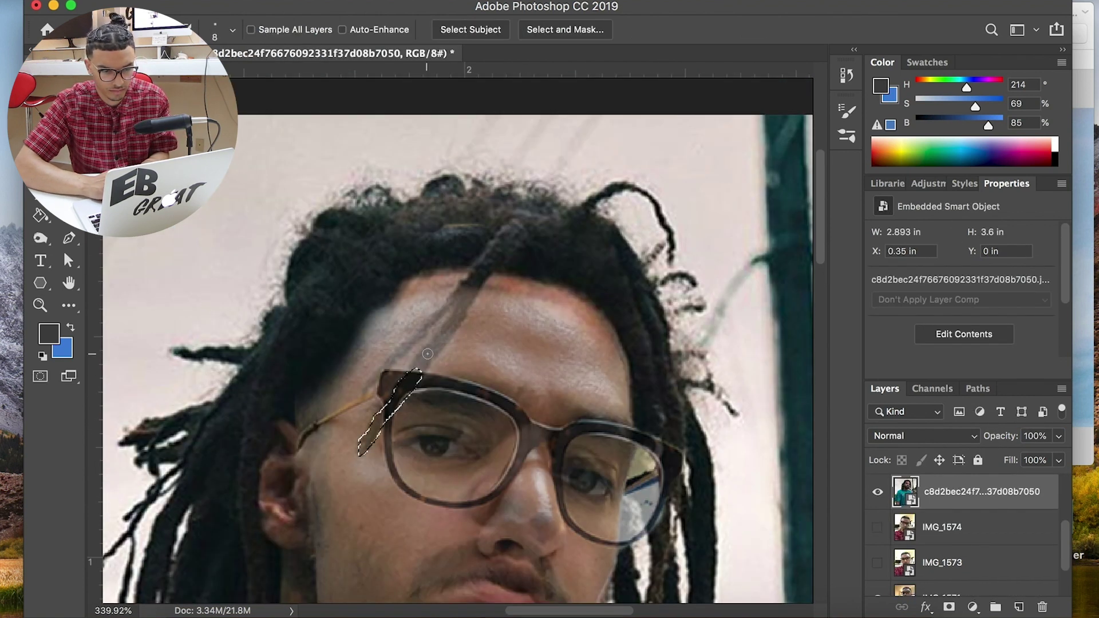
Step: Copy the dreadlock strand crossing the forehead onto its own layer above the face, and erase the face cutout's edge beside the hair
left_click_drag(427, 354, 499, 247)
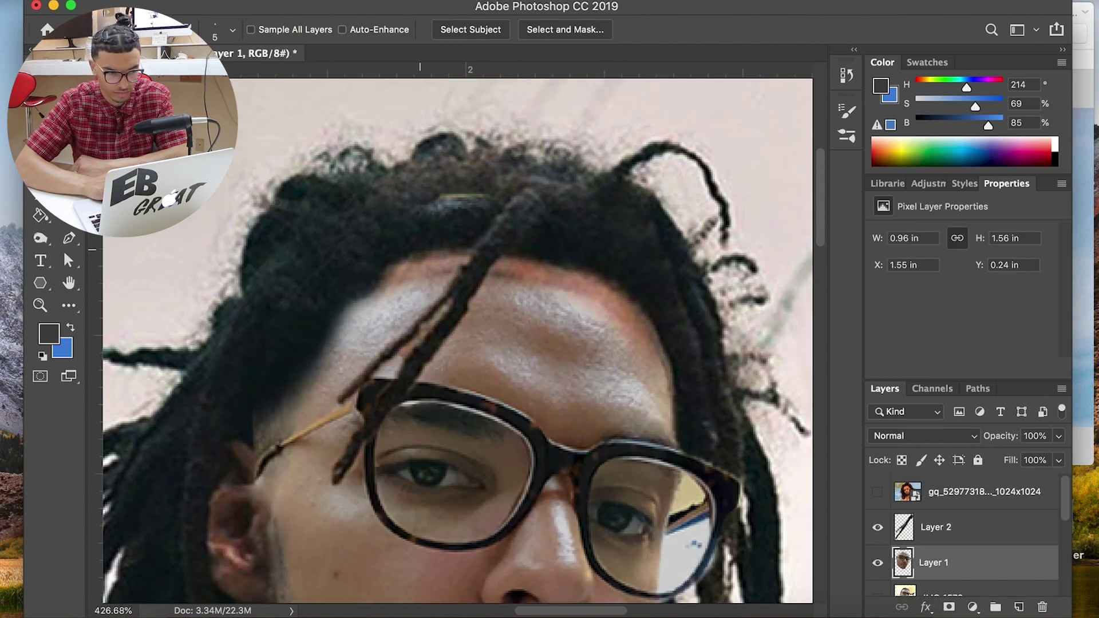
key("e")
key("super+minus")
key("super+minus")
mouse_move(357, 322)
left_mouse_down()
mouse_move(302, 401)
mouse_move(301, 485)
left_mouse_up()
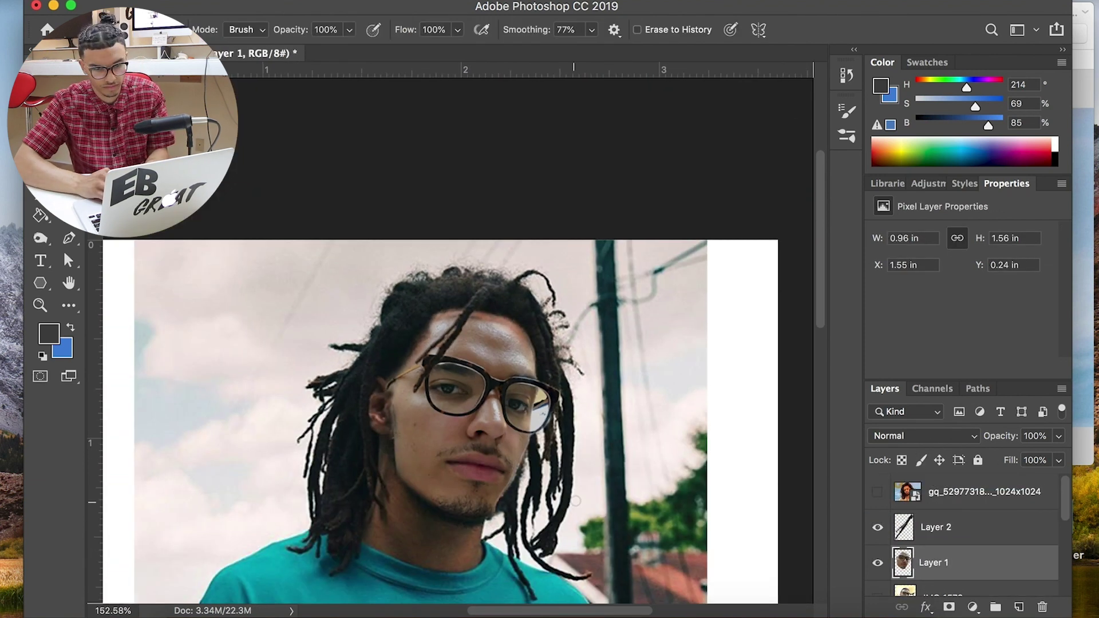
Step: Liquify the teal-shirt portrait layer with the jawline set to -100, checking it briefly against the all-layers backdrop
left_click(454, 120)
left_click_drag(451, 244, 427, 247)
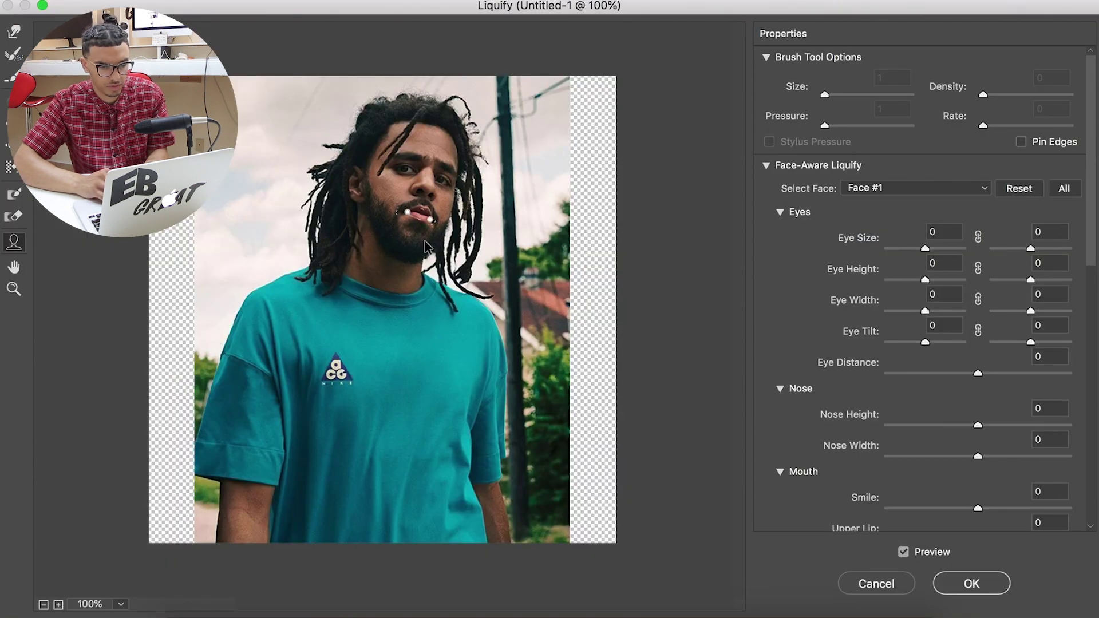
left_click(12, 33)
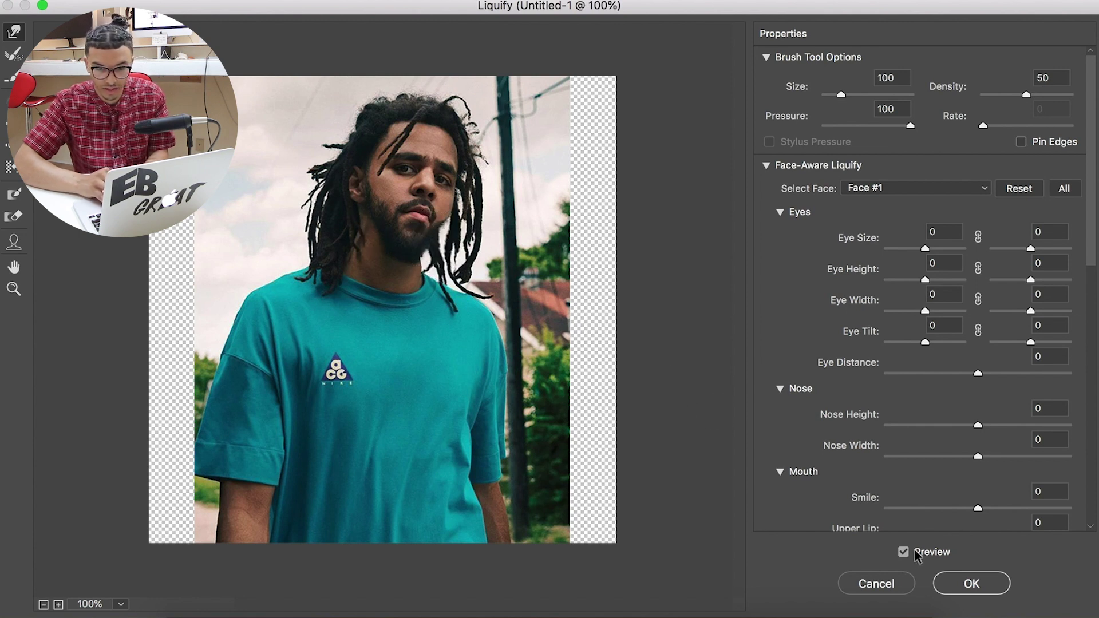
scroll(870, 445, "down", 10)
left_click(768, 393)
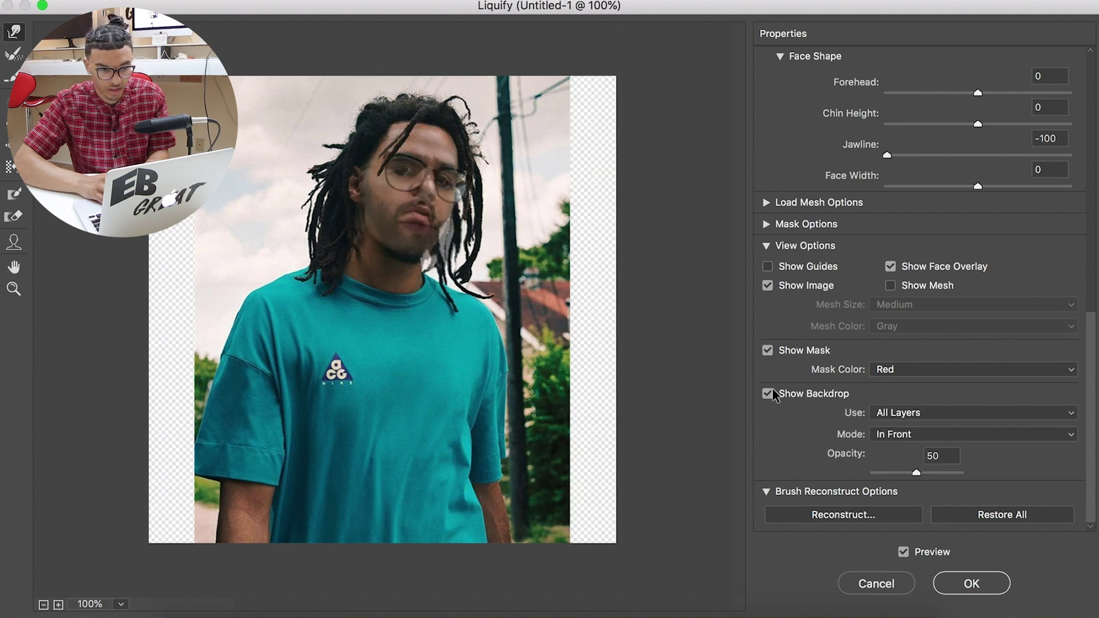
left_click(768, 394)
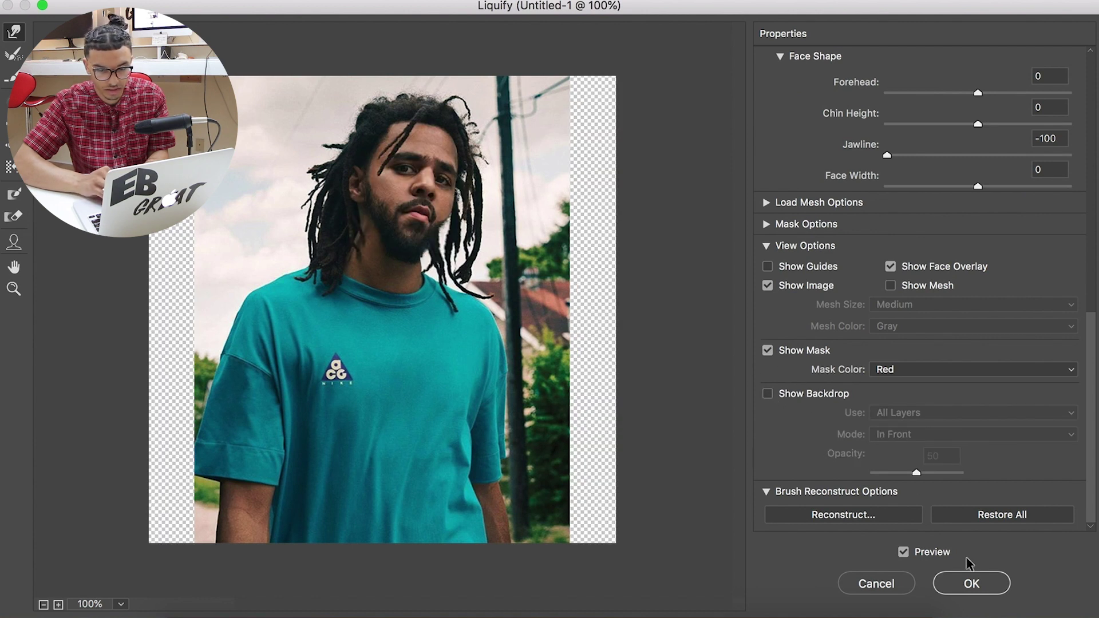
left_click(972, 586)
Step: Scale the Layer 1 face cutout down to about 0.91 by 1.42 in and reposition it within the slimmed head
scroll(515, 397, "up", 10)
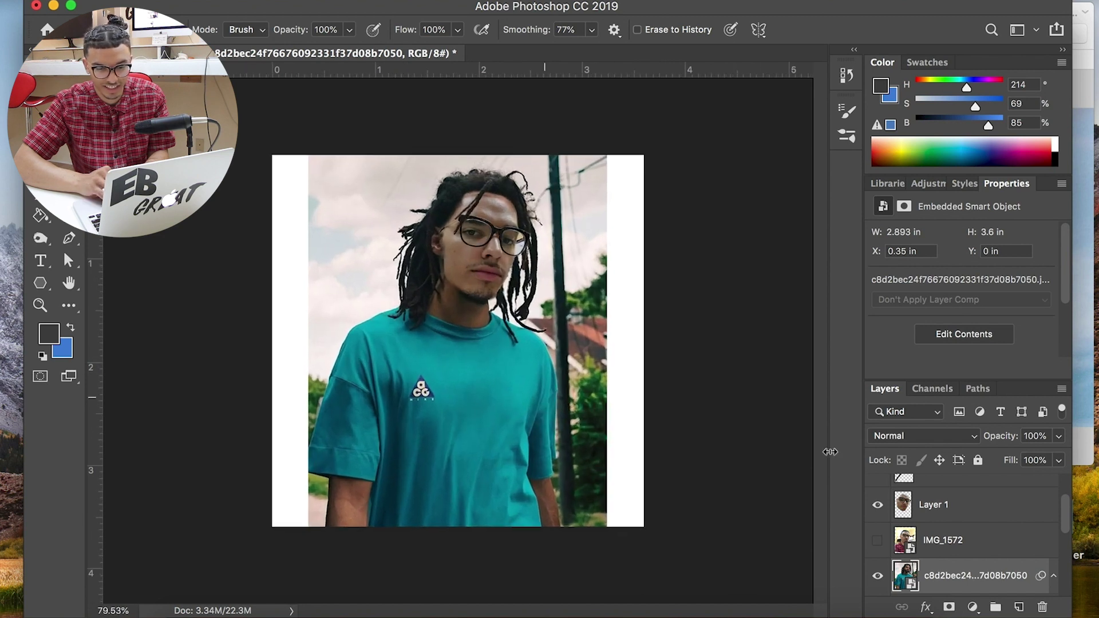
left_click(928, 506)
key("ctrl+t")
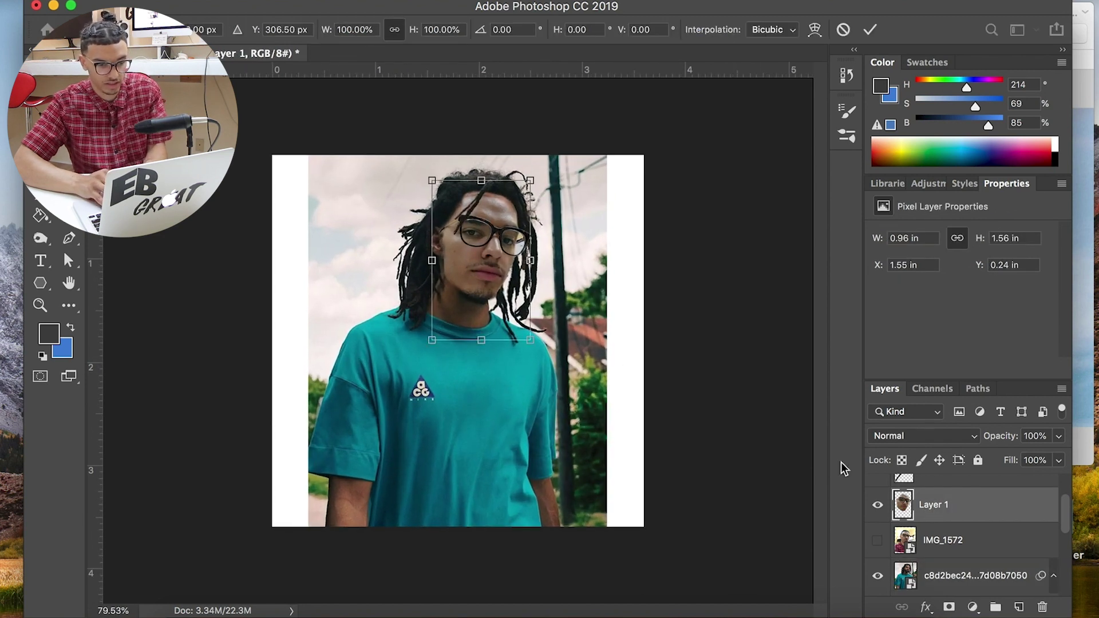
key("Right")
key("Right")
key("Right")
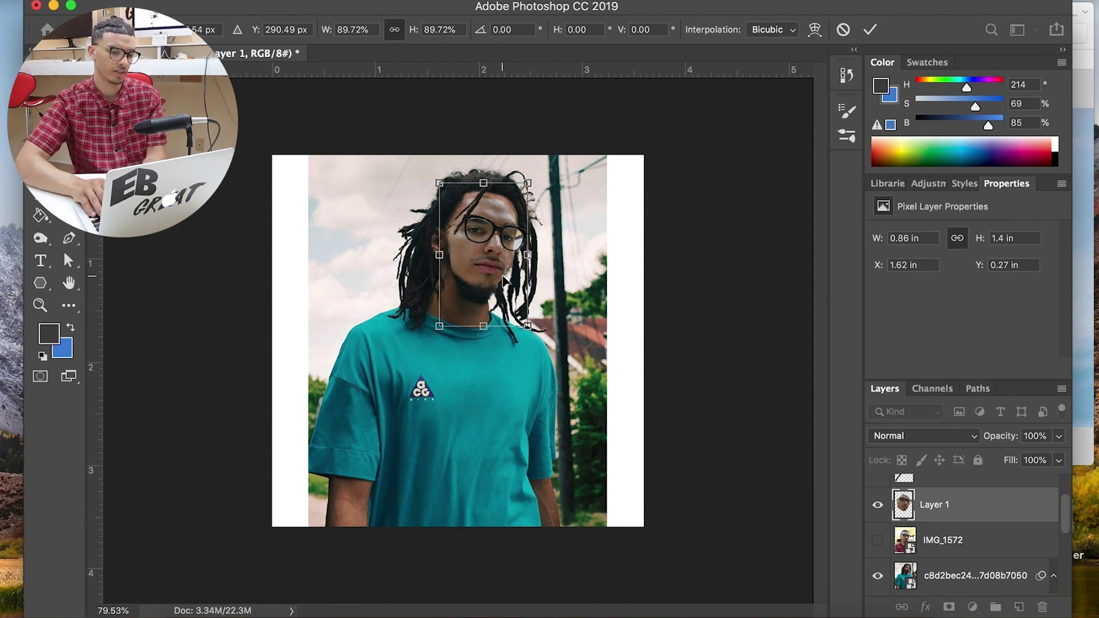
key("Return")
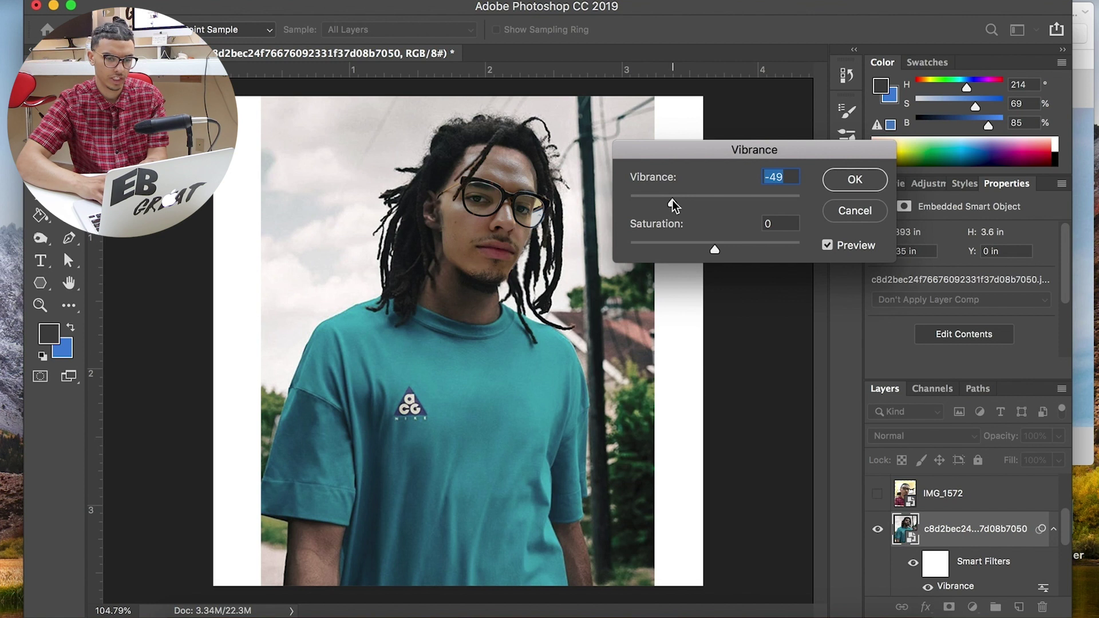
Step: Set the teal-shirt portrait layer's vibrance to -49
left_click(870, 179)
key("super+v")
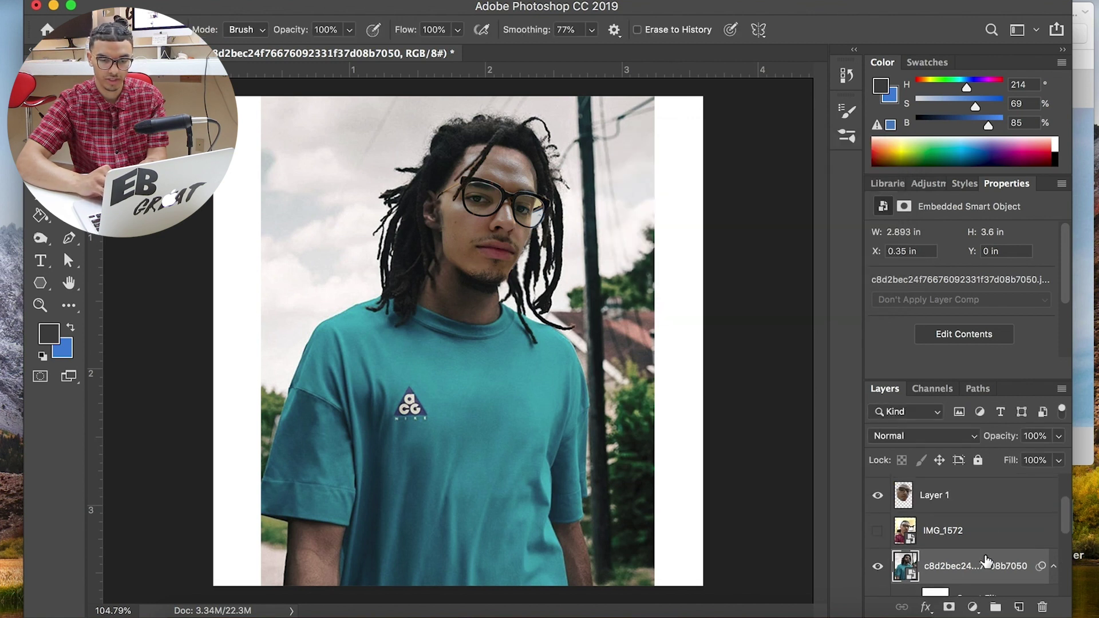
Step: Nudge the face cutout slightly up and sideways, and darken its cheek with Burn on midtones at 100% exposure
key("v")
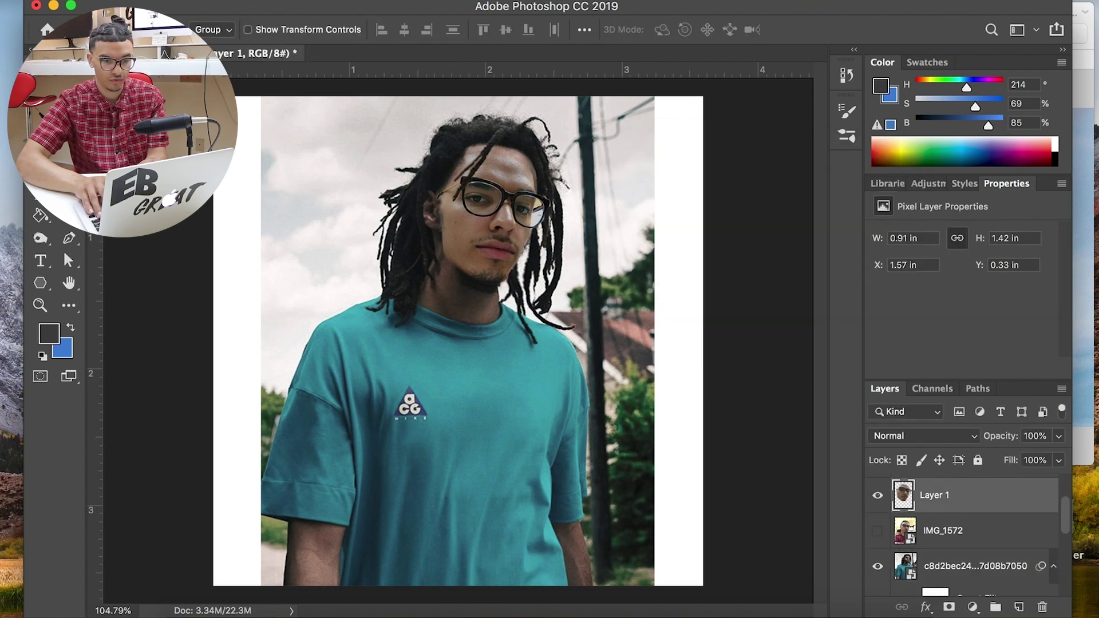
key("Up")
key("Up")
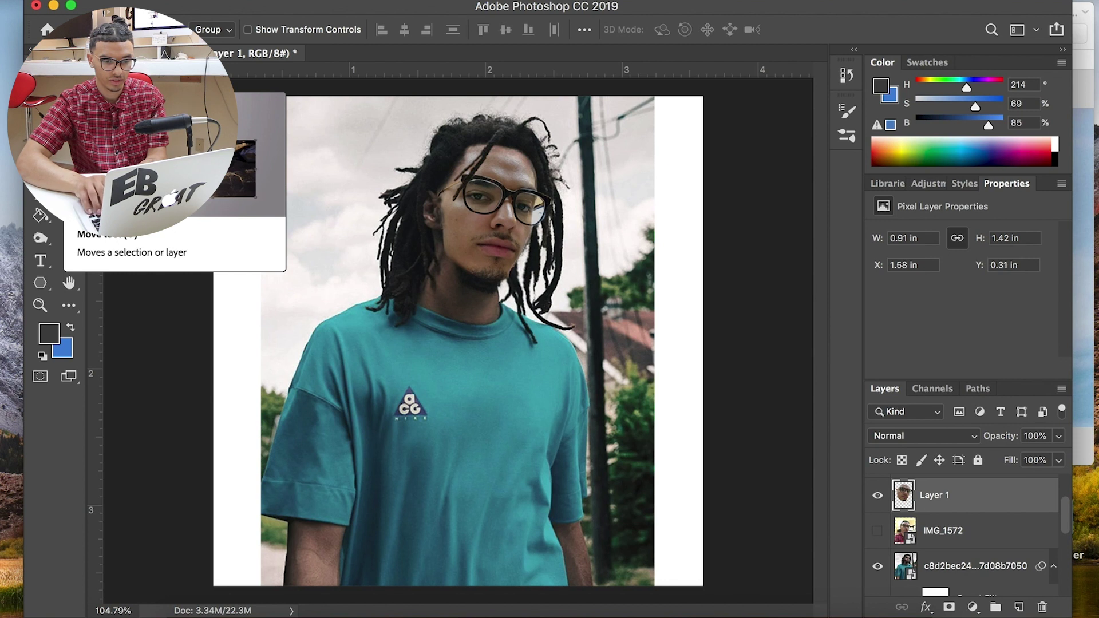
key("o")
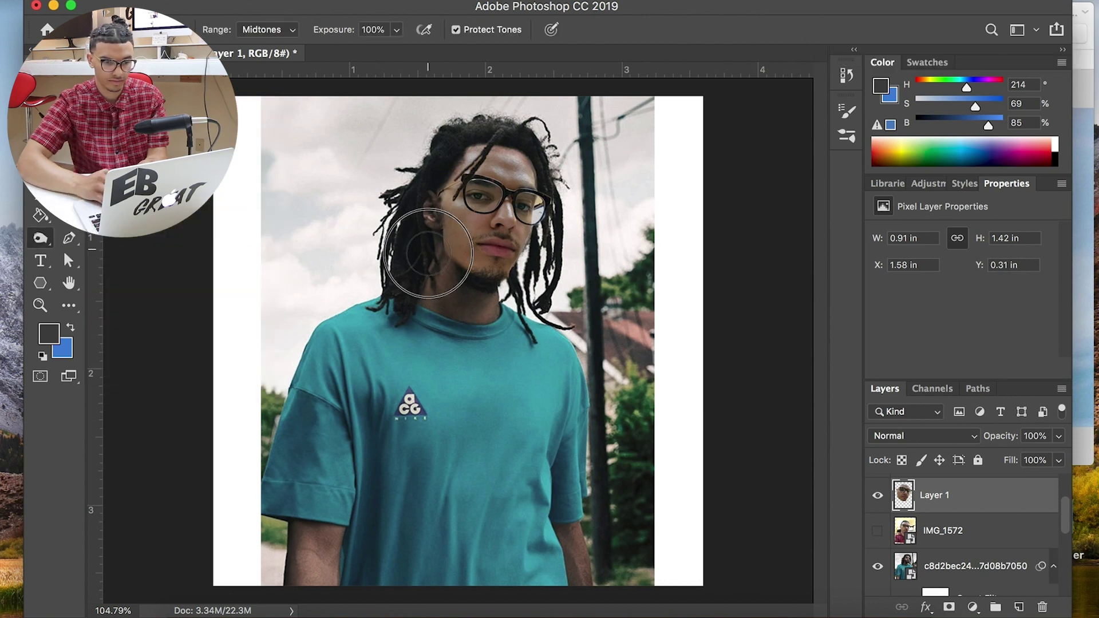
scroll(584, 309, "down", 5)
scroll(588, 303, "up", 4)
scroll(588, 302, "up", 1)
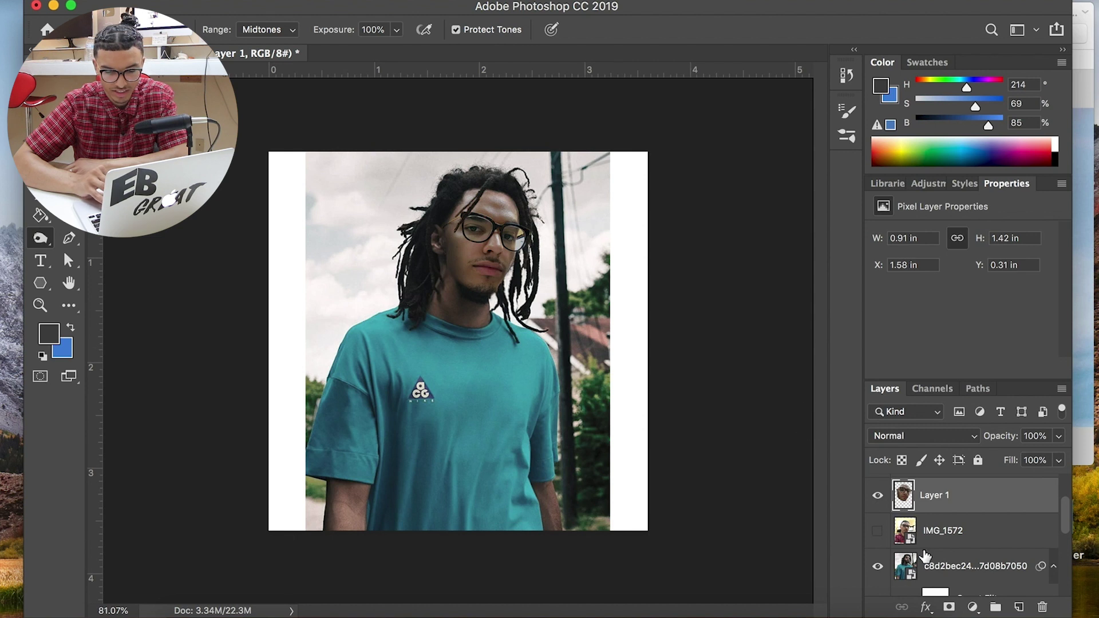
Step: Push the portrait's beard and jaw inward with Liquify's Forward Warp at brush size 100
left_click(941, 567)
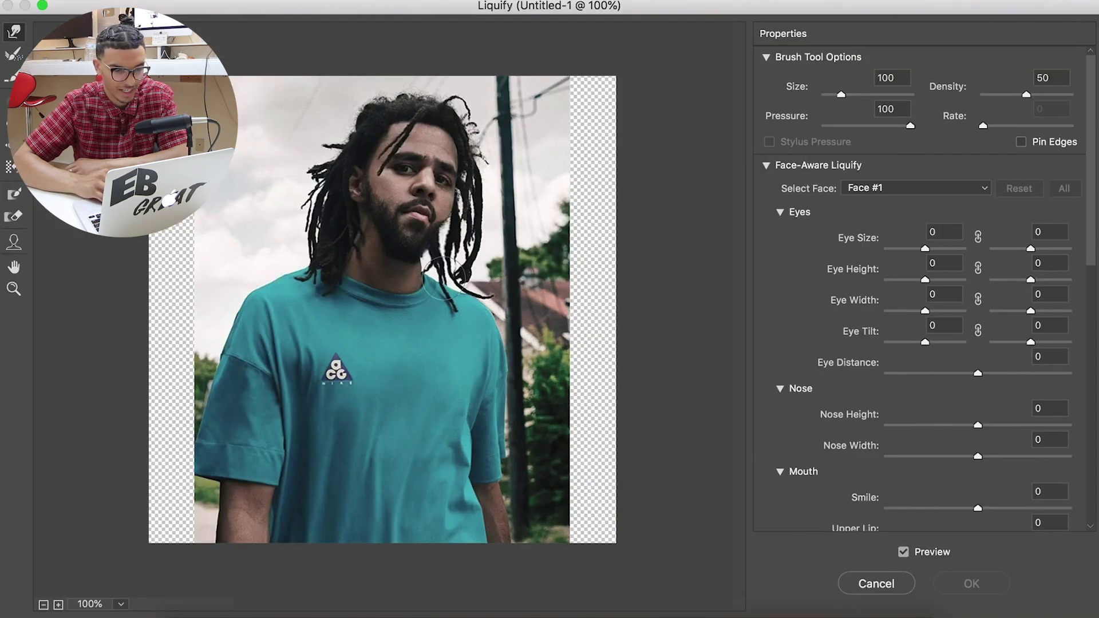
mouse_move(398, 269)
left_mouse_down()
mouse_move(399, 250)
mouse_move(411, 254)
left_mouse_up()
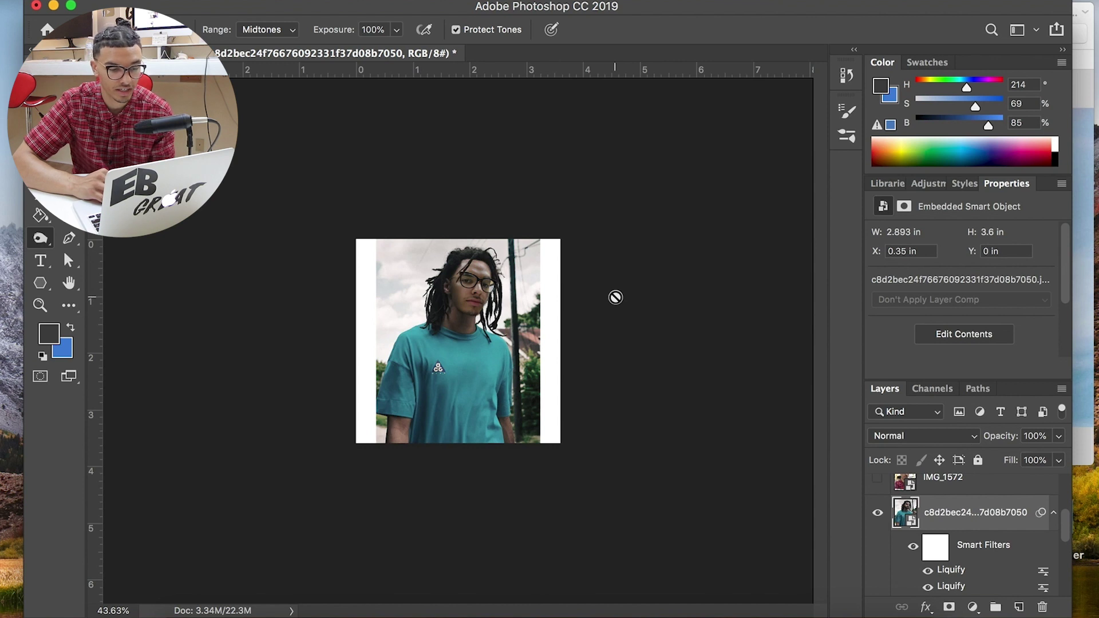
scroll(615, 297, "up", 1)
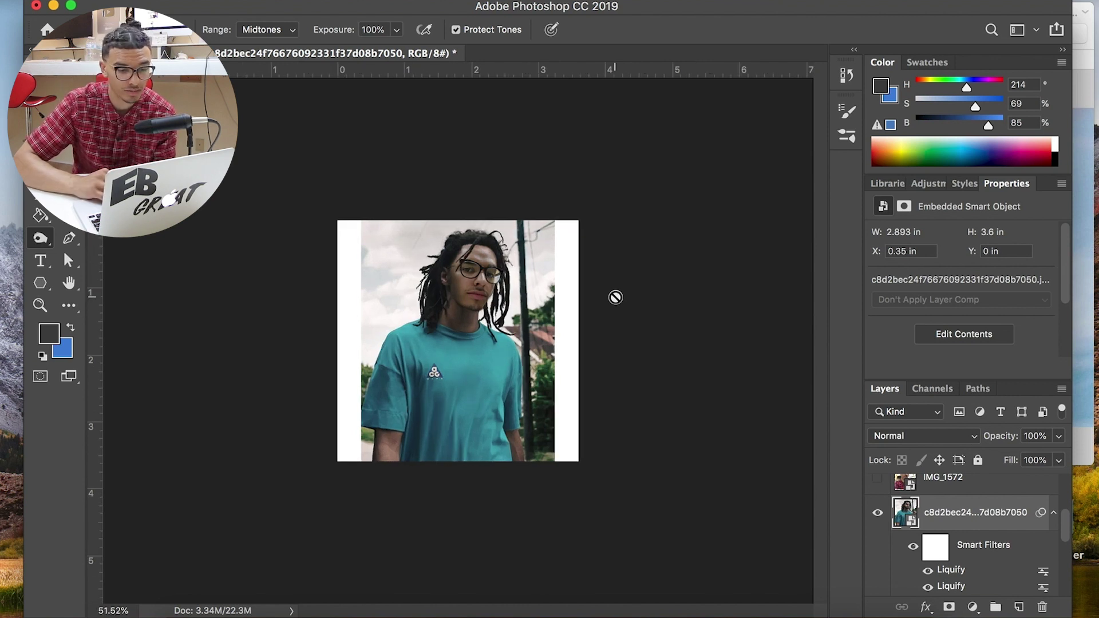
scroll(615, 297, "up", 1)
Step: Show the IMG_1574 selfie above the GQ cover layer, and scale it down over the cover's face
scroll(960, 521, "up", 3)
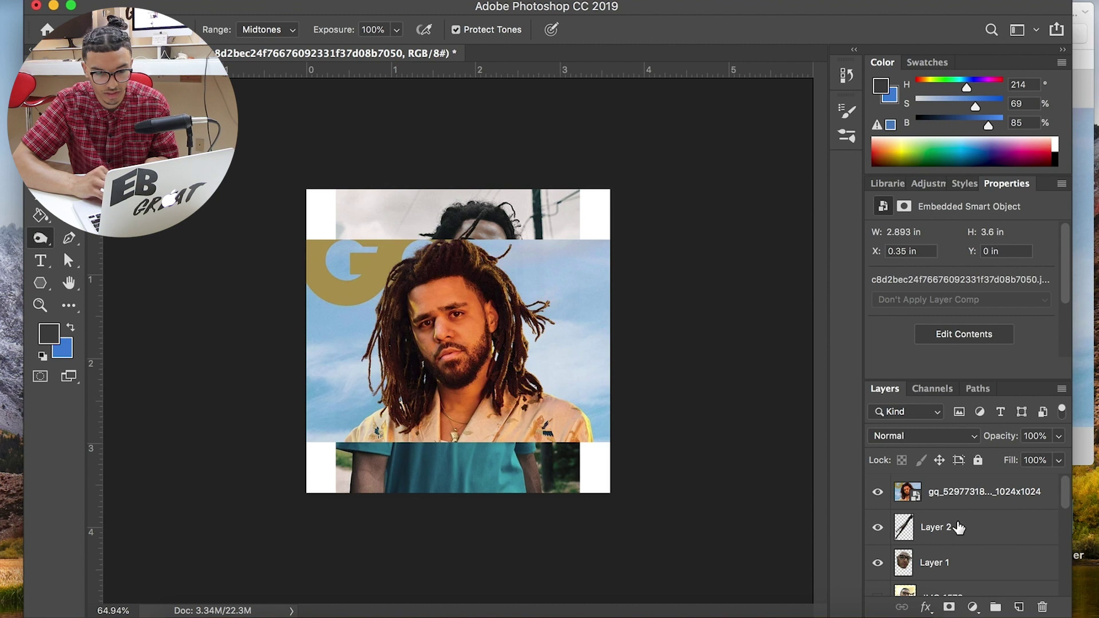
scroll(959, 527, "up", 3)
left_click(943, 562)
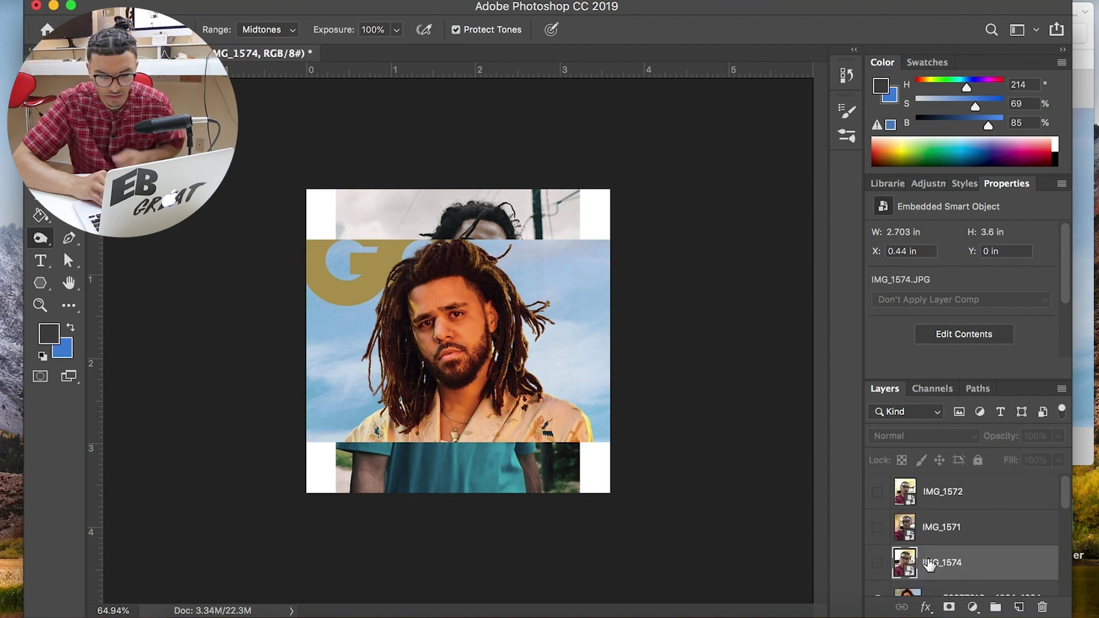
scroll(928, 565, "down", 2)
left_click(878, 506)
key("super+t")
left_click_drag(572, 493, 511, 413)
left_click_drag(471, 268, 513, 334)
key("Return")
key("v")
Step: Align the selfie's face with the cover's face at reduced opacity, rotating it about -5.5°, and raise its opacity again
left_click_drag(1002, 436, 986, 436)
left_click_drag(493, 358, 463, 343)
left_click_drag(1000, 436, 988, 437)
key("super+t")
left_click_drag(537, 227, 527, 221)
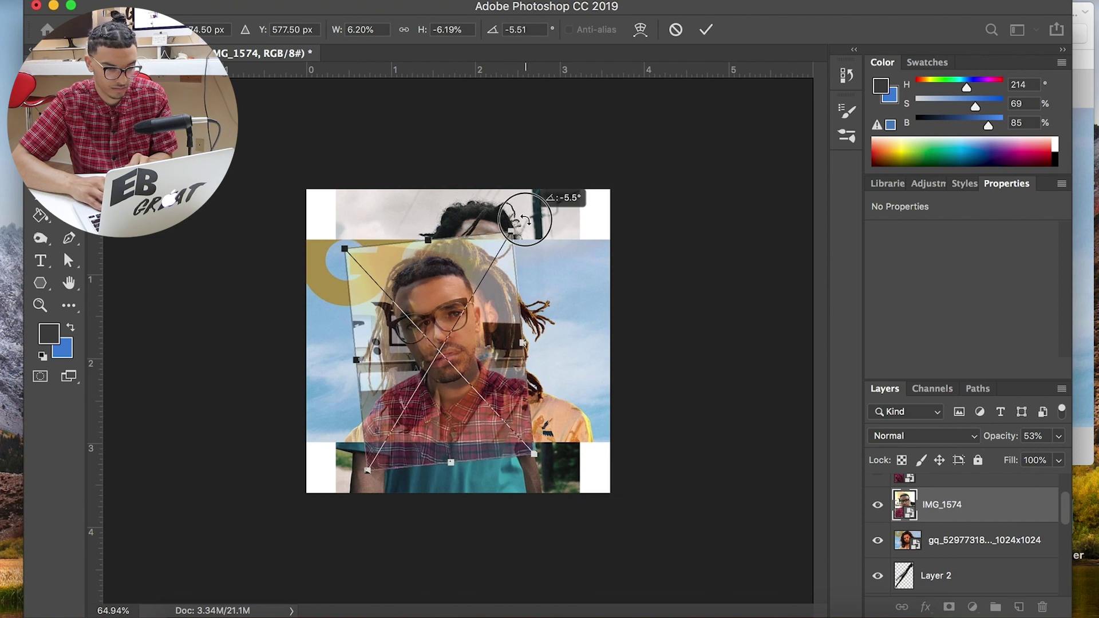
left_click_drag(458, 343, 471, 346)
left_click_drag(538, 222, 534, 219)
mouse_move(1005, 436)
left_mouse_down()
mouse_move(977, 434)
mouse_move(1025, 434)
left_mouse_up()
left_click_drag(484, 338, 483, 340)
key("Return")
Step: Hide the selfie, select the GQ cover's dreadlocks without the face, and copy them to a new layer
key("super+0")
left_click(877, 505)
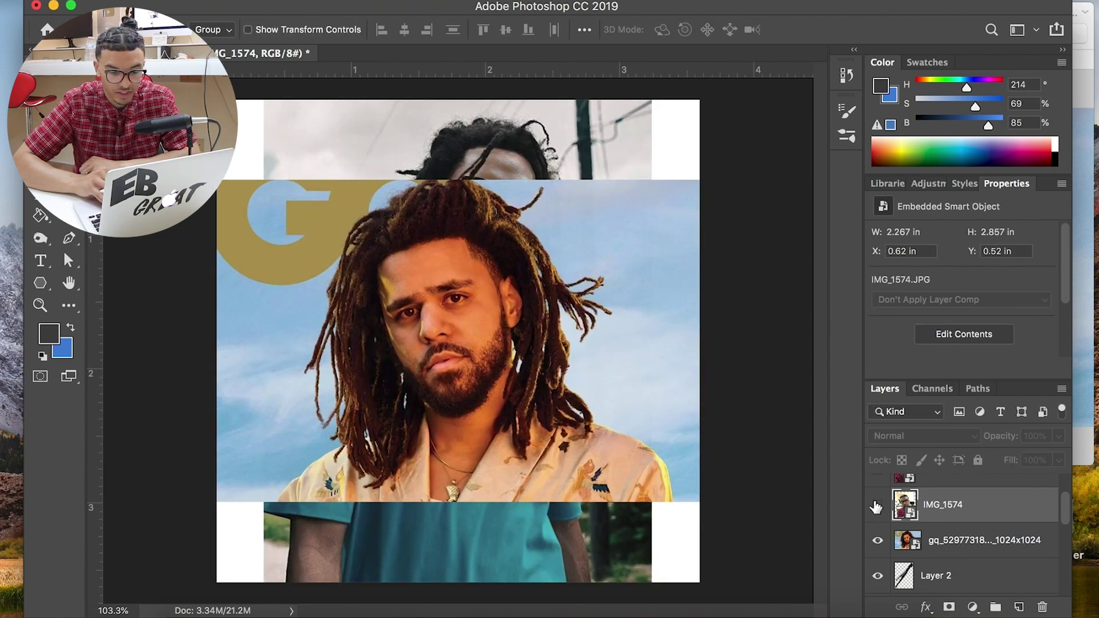
left_click(962, 548)
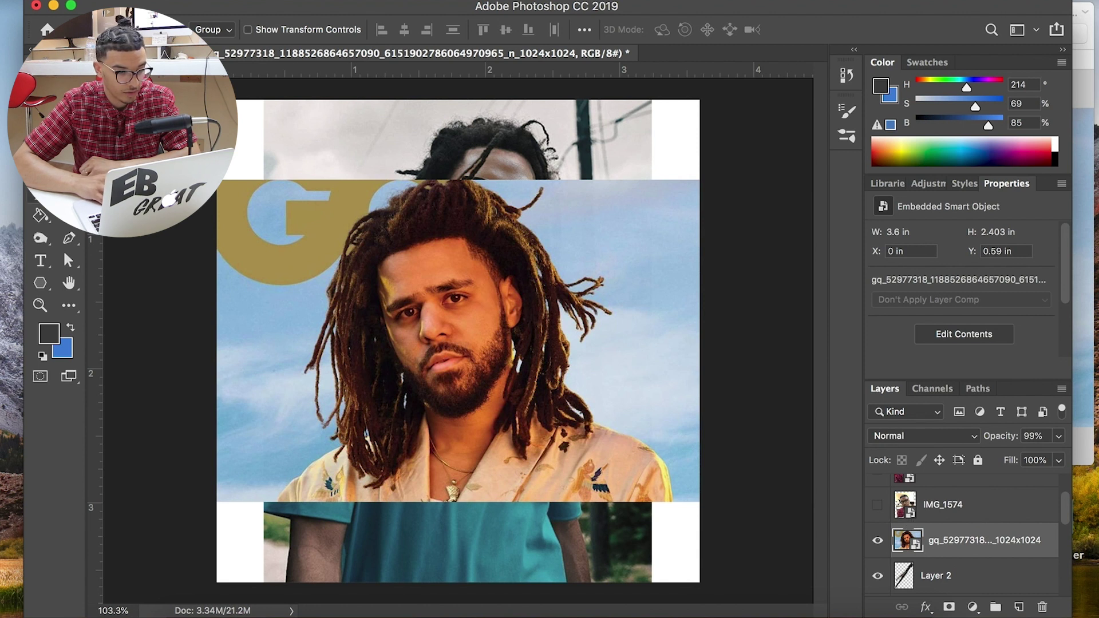
key("w")
mouse_move(444, 214)
left_mouse_down()
mouse_move(366, 355)
mouse_move(389, 444)
mouse_move(436, 436)
left_mouse_up()
mouse_move(563, 289)
left_mouse_down()
mouse_move(588, 294)
mouse_move(593, 314)
left_mouse_up()
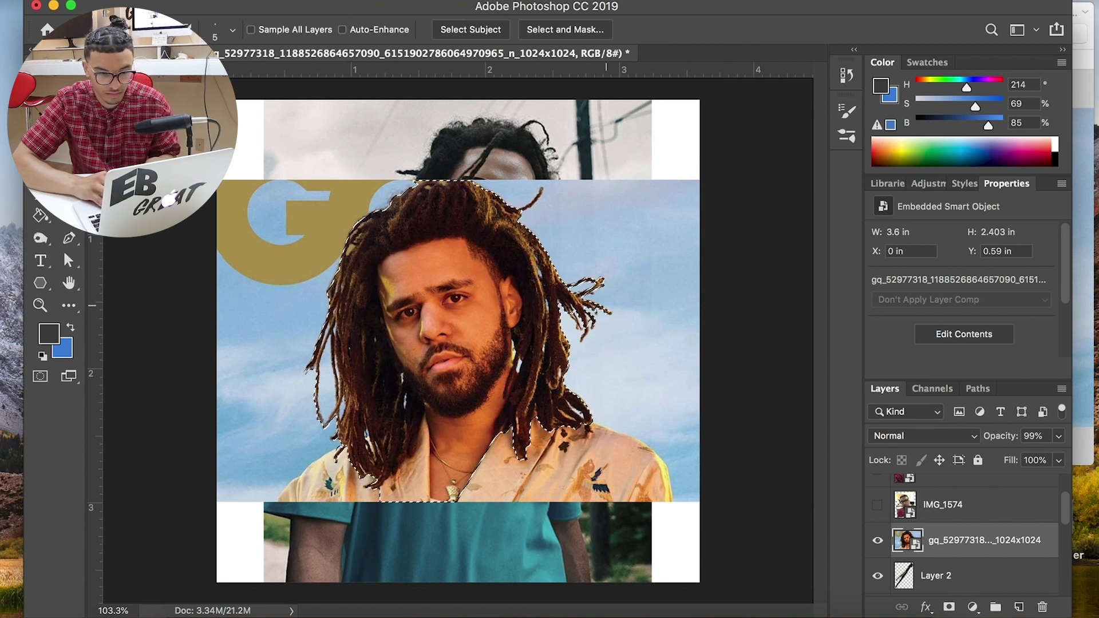
scroll(565, 320, "up", 2)
mouse_move(449, 458)
left_mouse_down()
mouse_move(441, 355)
mouse_move(480, 240)
mouse_move(522, 298)
left_mouse_up()
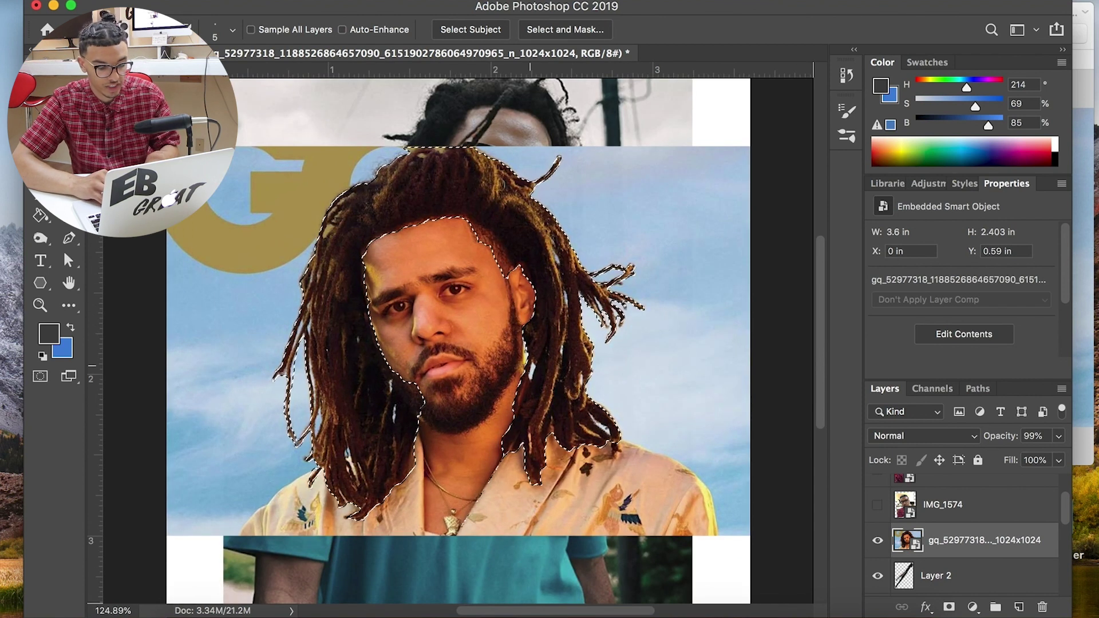
key("super+j")
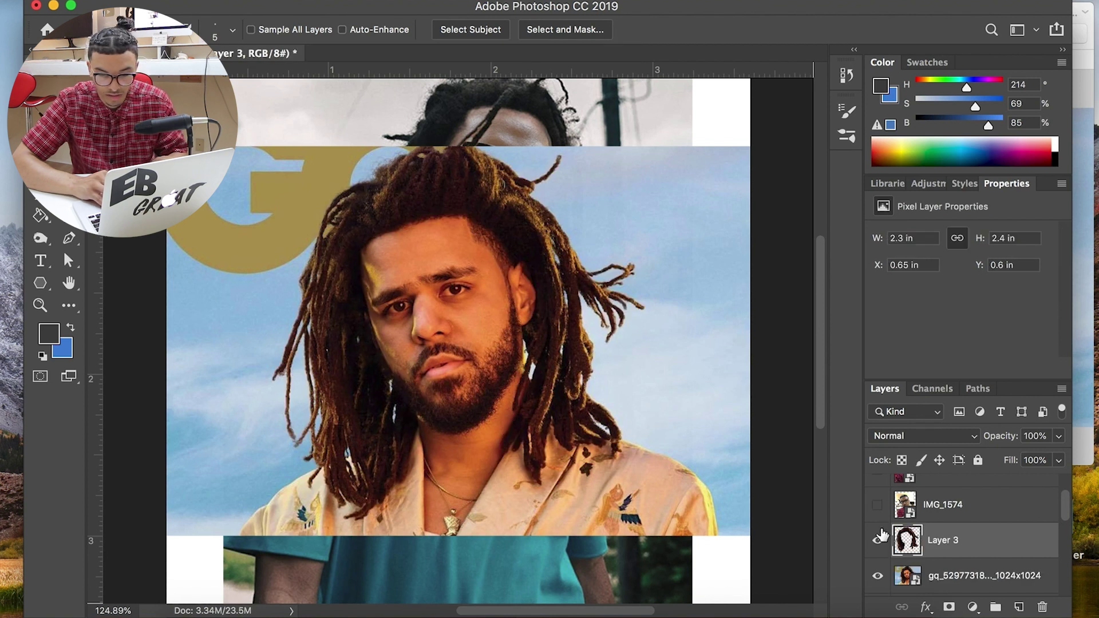
Step: Place the dreadlocks layer above the visible IMG_1574 selfie and shift it slightly to fit the head
left_click_drag(964, 534, 963, 491)
left_click(877, 541)
key("v")
left_click_drag(450, 357, 449, 357)
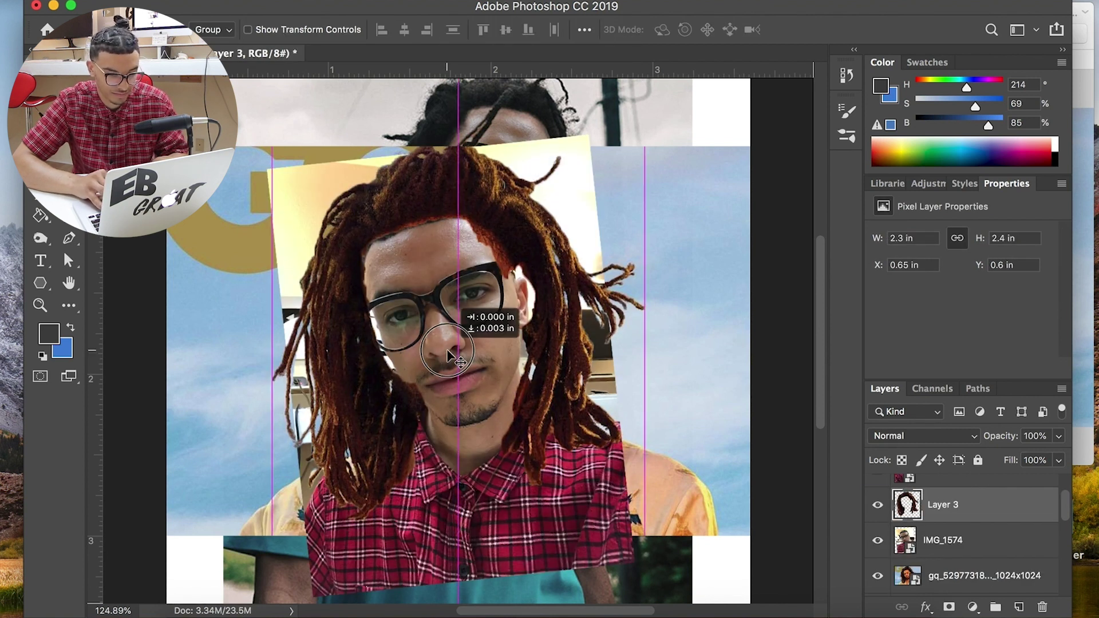
key("e")
key("v")
mouse_move(448, 214)
left_mouse_down()
mouse_move(448, 202)
mouse_move(455, 209)
left_mouse_up()
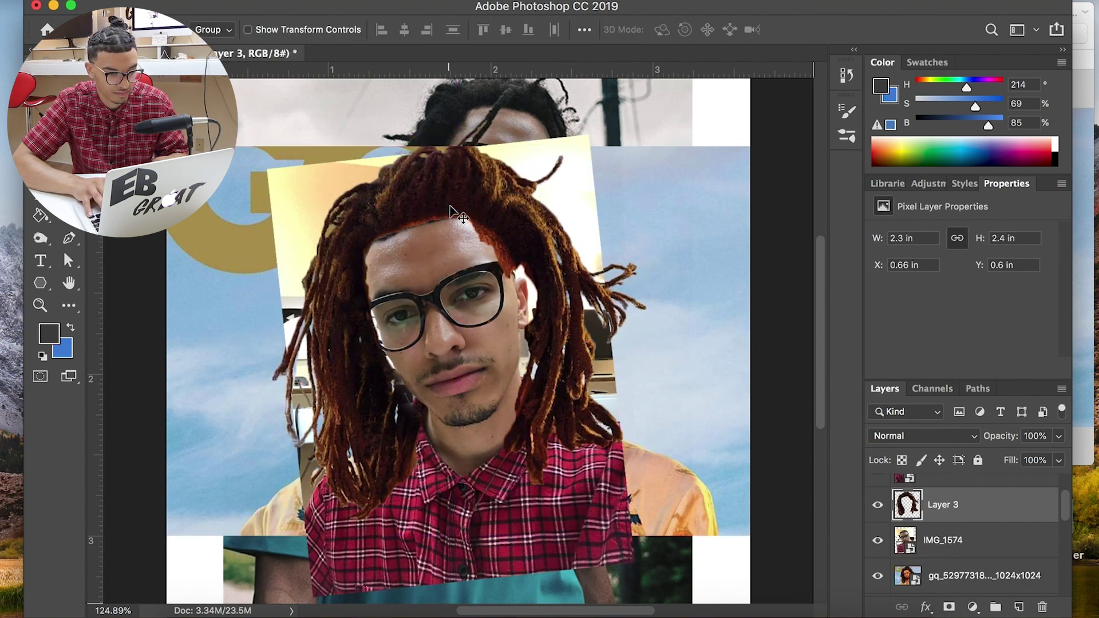
Step: Narrow the dreadlocks layer to about 95.8% of its width while keeping its height
key("ctrl+t")
left_click_drag(649, 342, 641, 345)
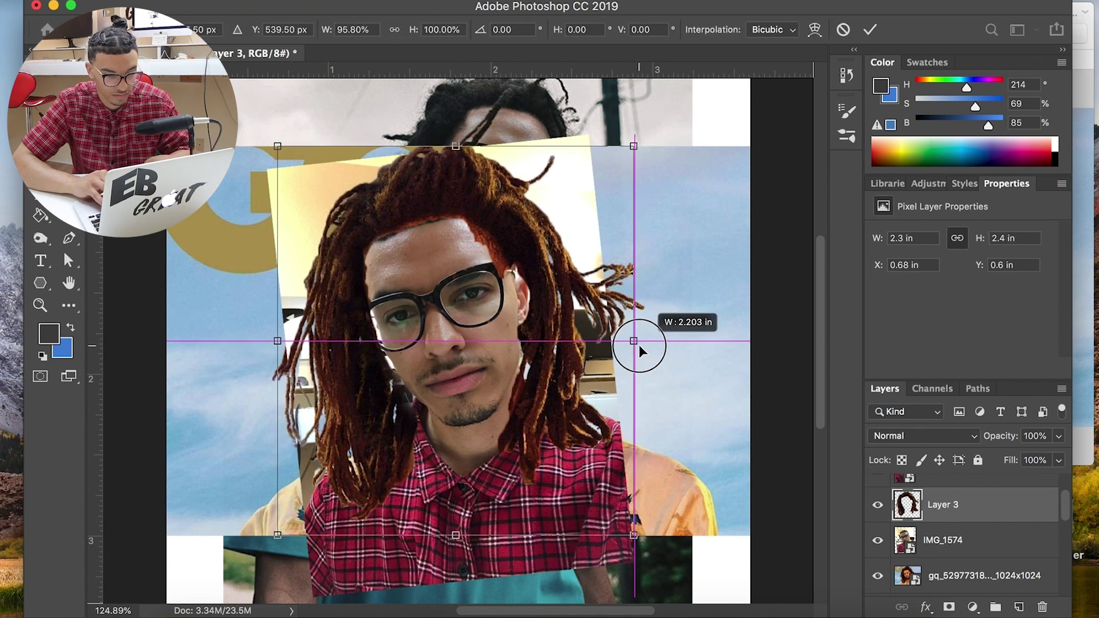
key("Return")
Step: Clean up the dreadlocks layer's inner edge along the forehead hairline and reduce the brush size
mouse_move(504, 267)
left_mouse_down()
mouse_move(464, 222)
mouse_move(382, 234)
left_mouse_up()
key("bracketleft")
key("bracketleft")
key("bracketleft")
key("bracketleft")
key("bracketleft")
Step: Reposition the dreadlocks layer slightly left and down so it frames the selfie's forehead and cheeks
left_click(40, 80)
key("Left")
key("Left")
key("Left")
key("Left")
key("Left")
key("Left")
key("Left")
key("Left")
key("Left")
key("Left")
key("Left")
key("Left")
key("Left")
key("Left")
key("Left")
key("Left")
key("Left")
key("Left")
key("Left")
key("Left")
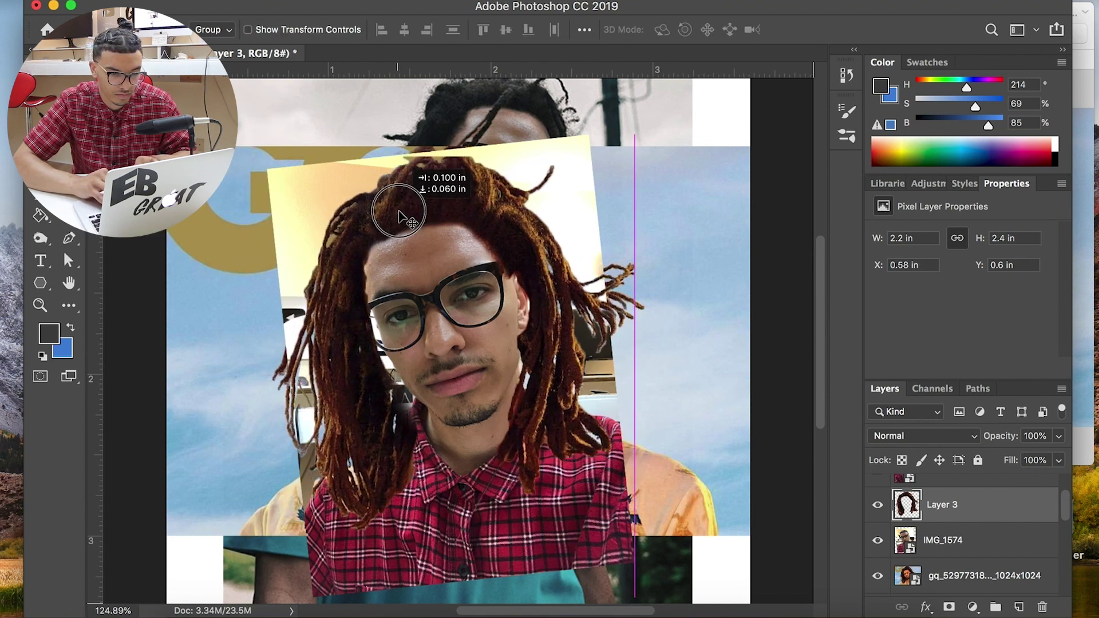
Step: Liquify the dreadlocks to hug the selfie's face, using an all-layers backdrop in front at opacity 69
key("super+shift+x")
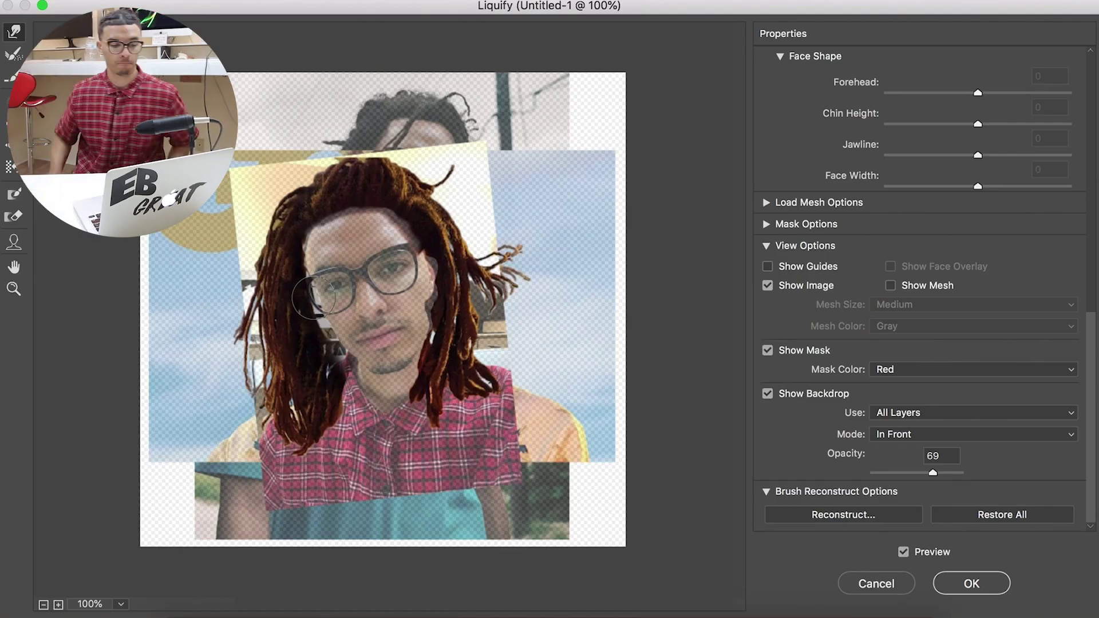
left_click(971, 581)
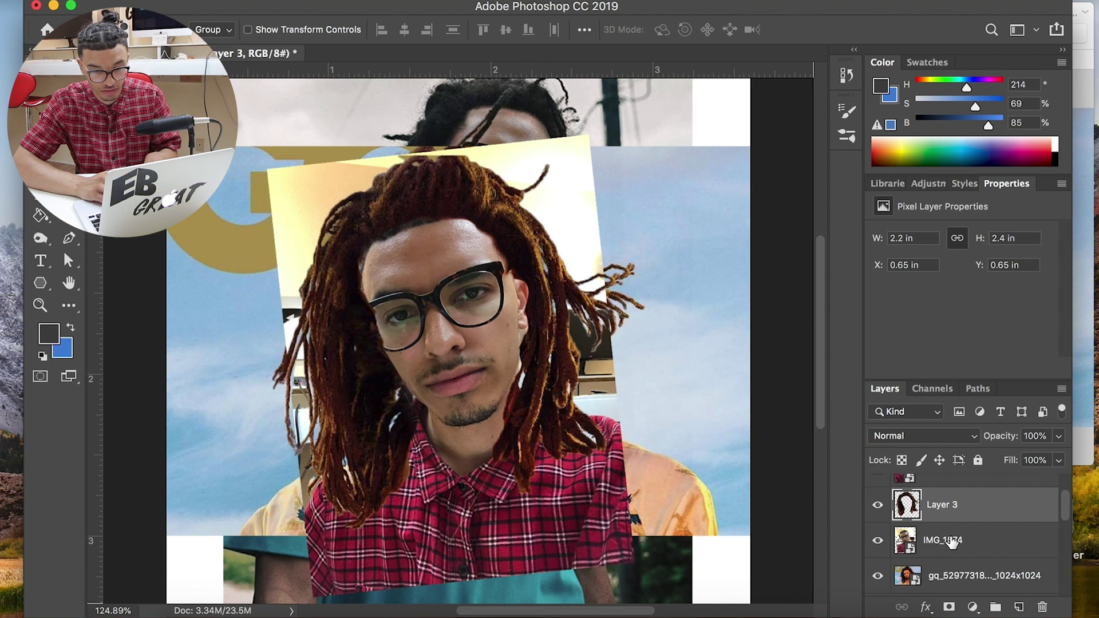
Step: Enlarge the dreadlocks layer and the IMG_1574 selfie together so the portrait fills most of the canvas
left_click(951, 541, "shift")
key("super+t")
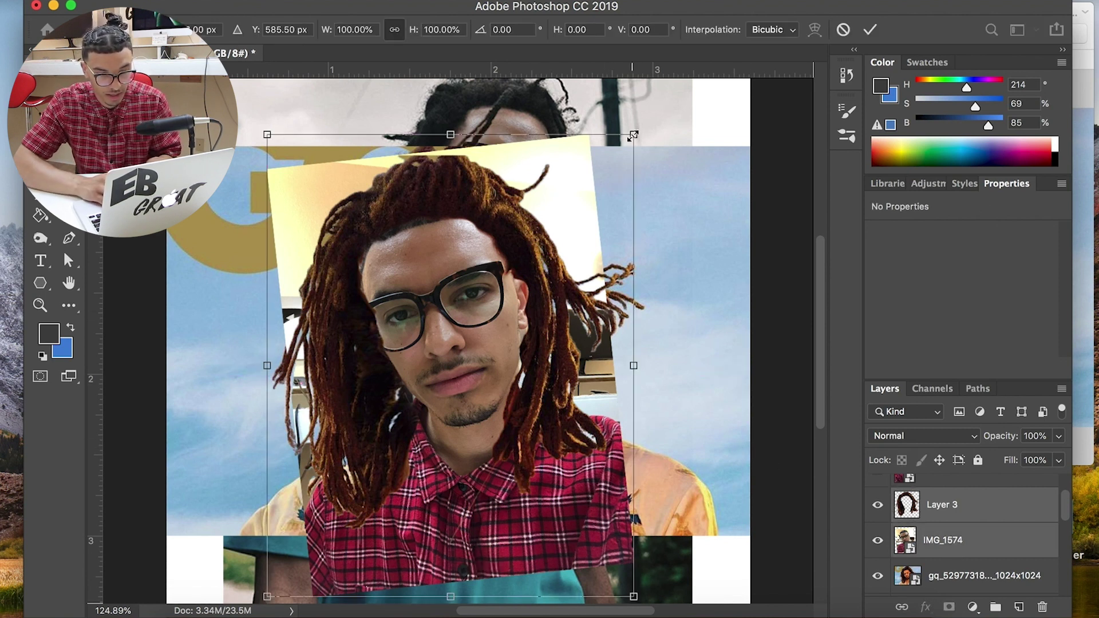
left_click_drag(633, 135, 680, 105)
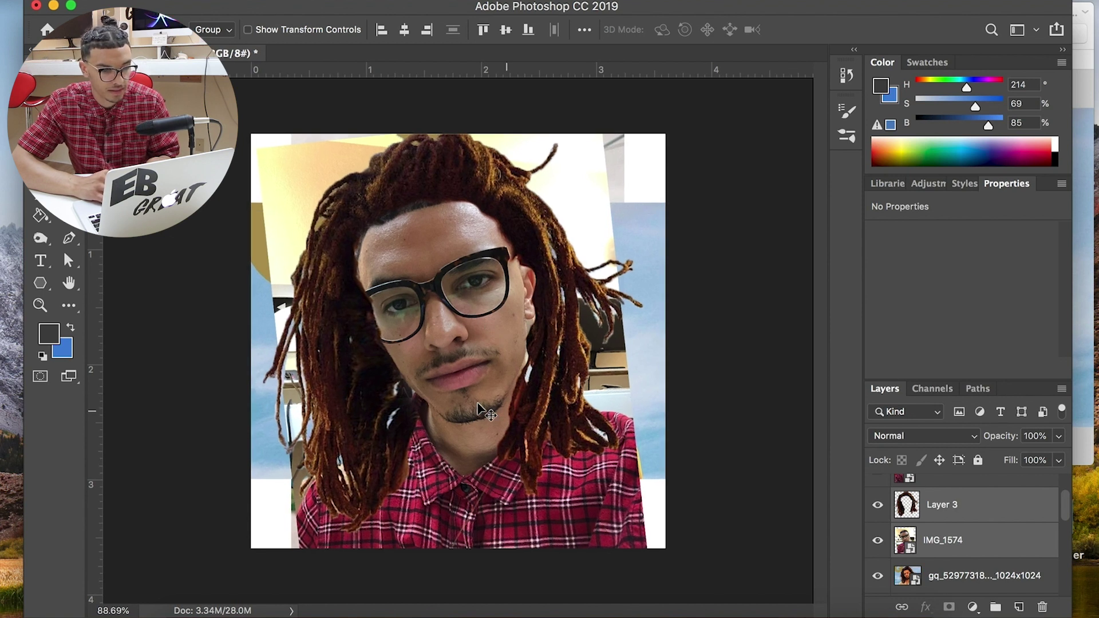
Step: Adjust the dreadlocks layer's Levels, with midtones at 0.95 and output levels at about 17 and 206
scroll(480, 405, "up", 1)
left_click(960, 522)
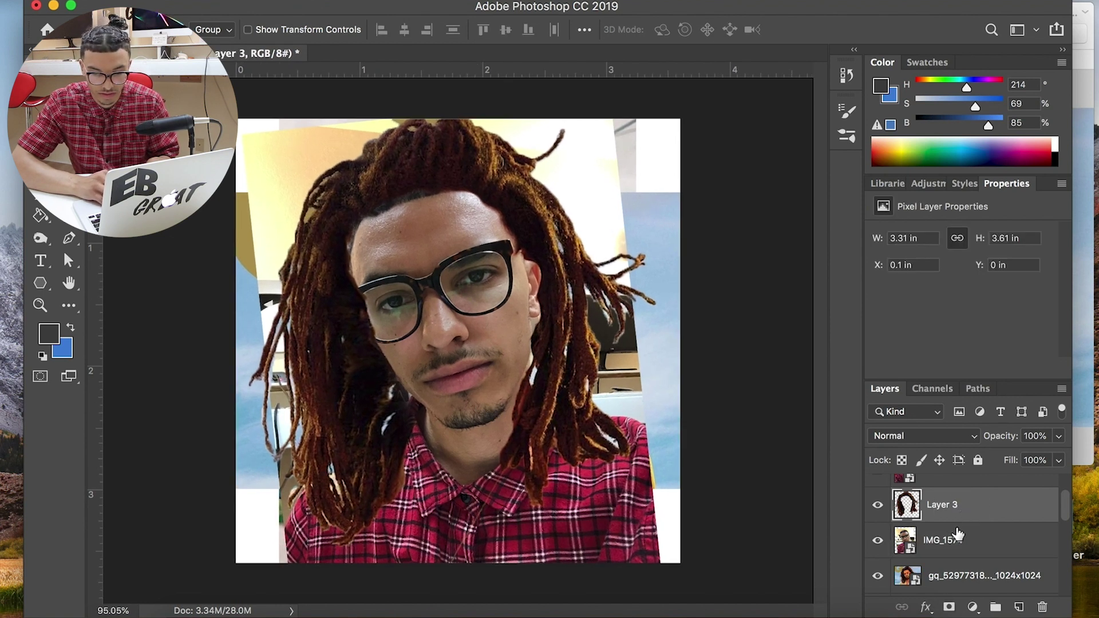
left_click(235, 1)
mouse_move(262, 32)
left_click(430, 49)
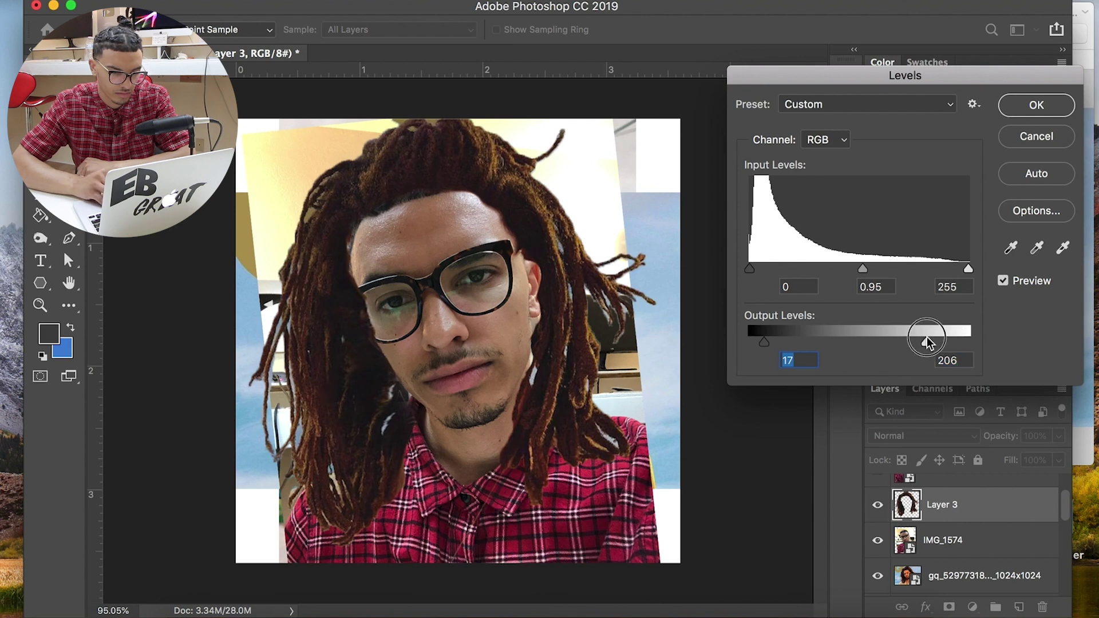
Step: Copy the selfie's covered lens and glasses frame to a layer above the dreadlocks and erase the excess around it
left_click_drag(303, 296, 319, 325)
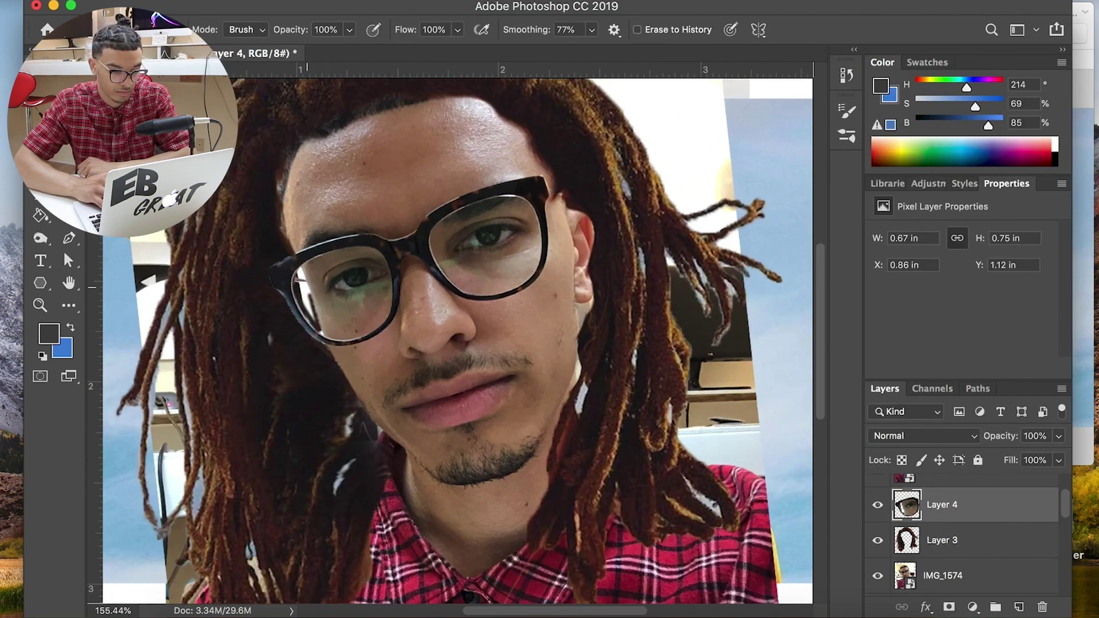
scroll(410, 295, "down", 4)
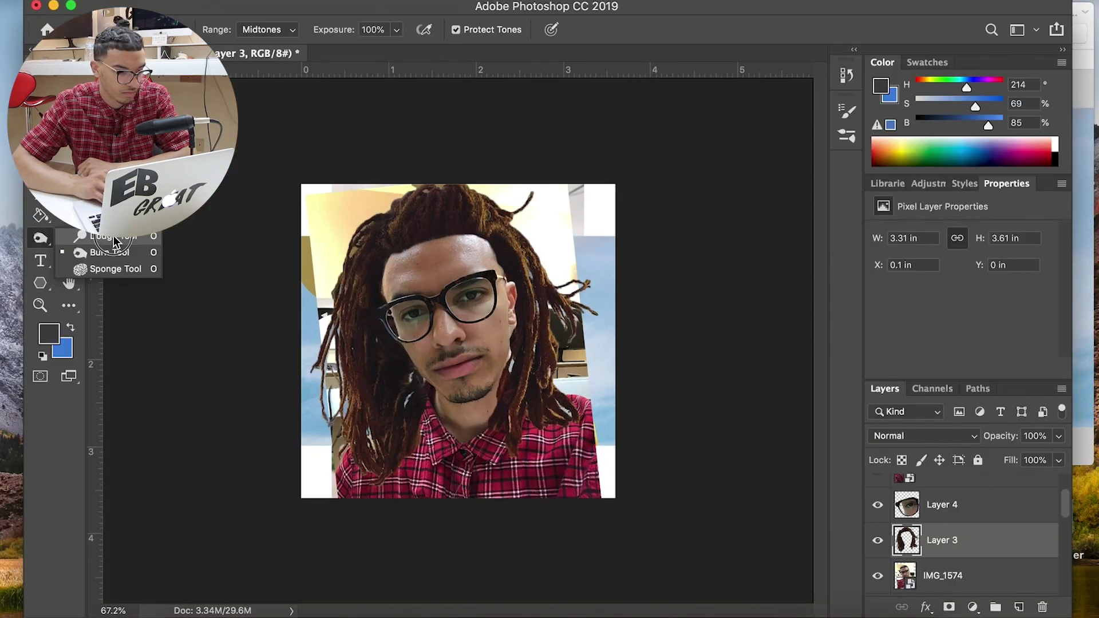
Step: Dodge highlights into the dreadlocks and tone the selfie's face using the Sponge tool in Desaturate mode at 71% flow
left_click(113, 235)
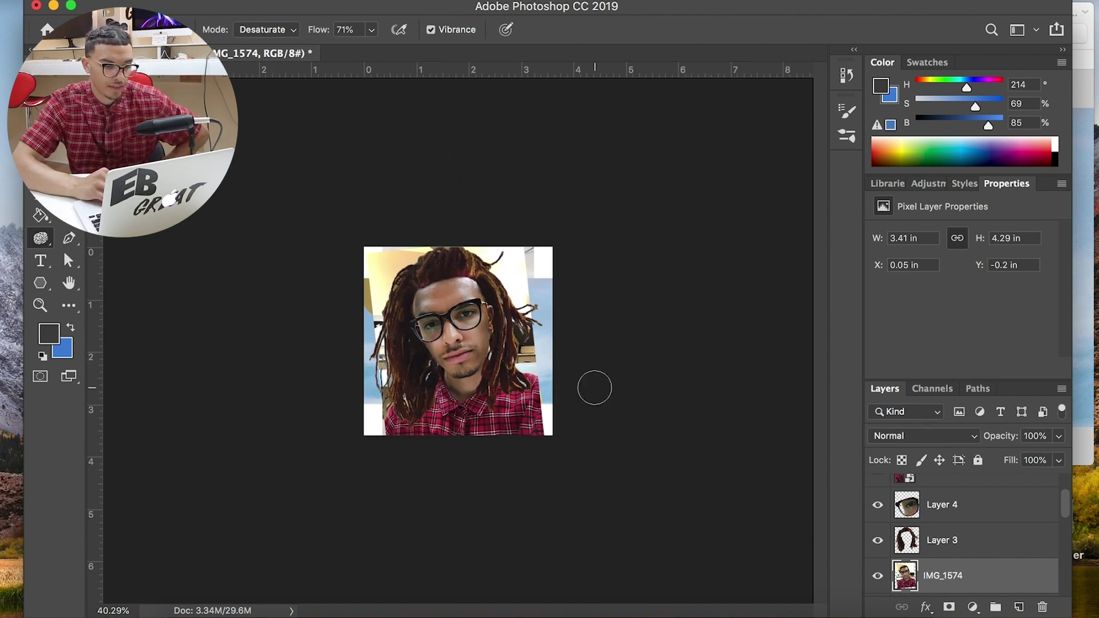
scroll(486, 334, "down", 3)
scroll(488, 333, "up", 6)
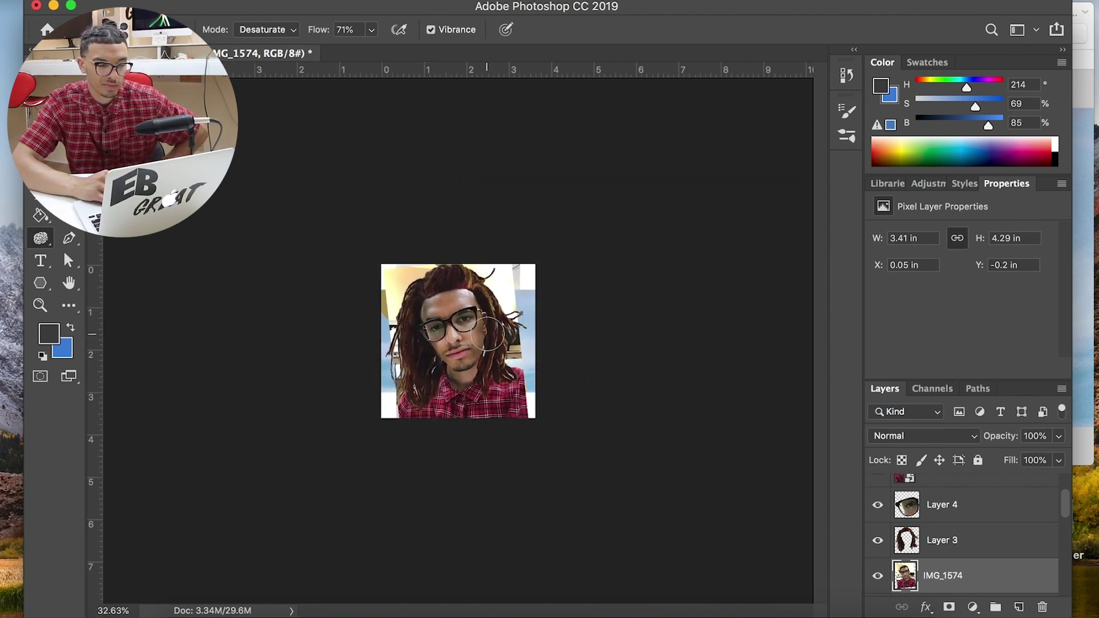
scroll(487, 334, "up", 1)
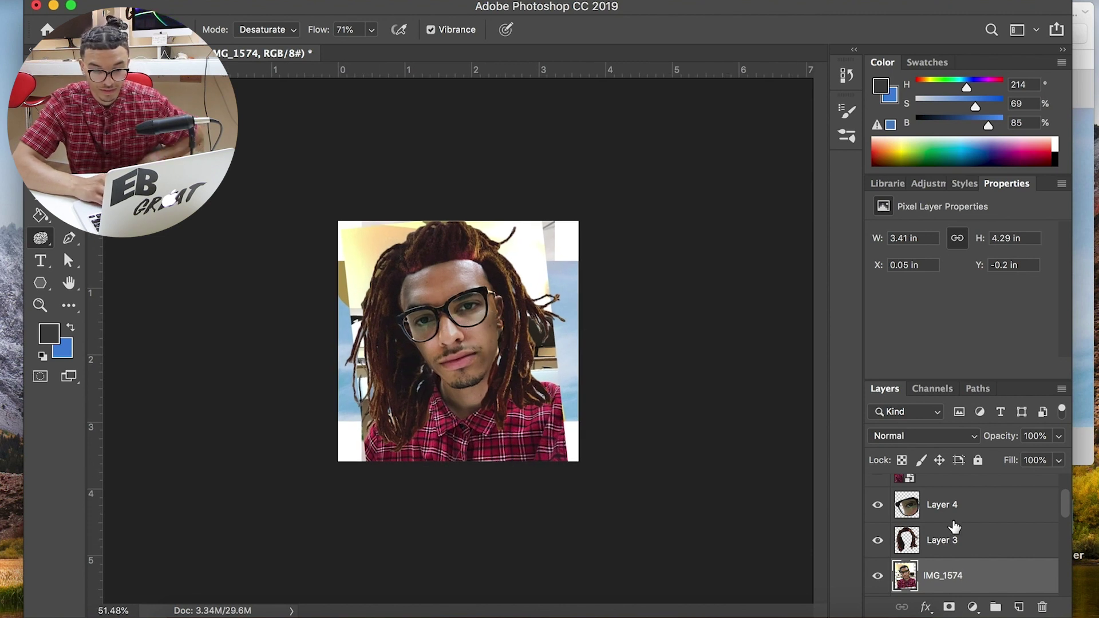
Step: Merge the glasses, dreadlocks and selfie layers into one, remove the GQ cover layer, and hide the merged composite
left_click(948, 514)
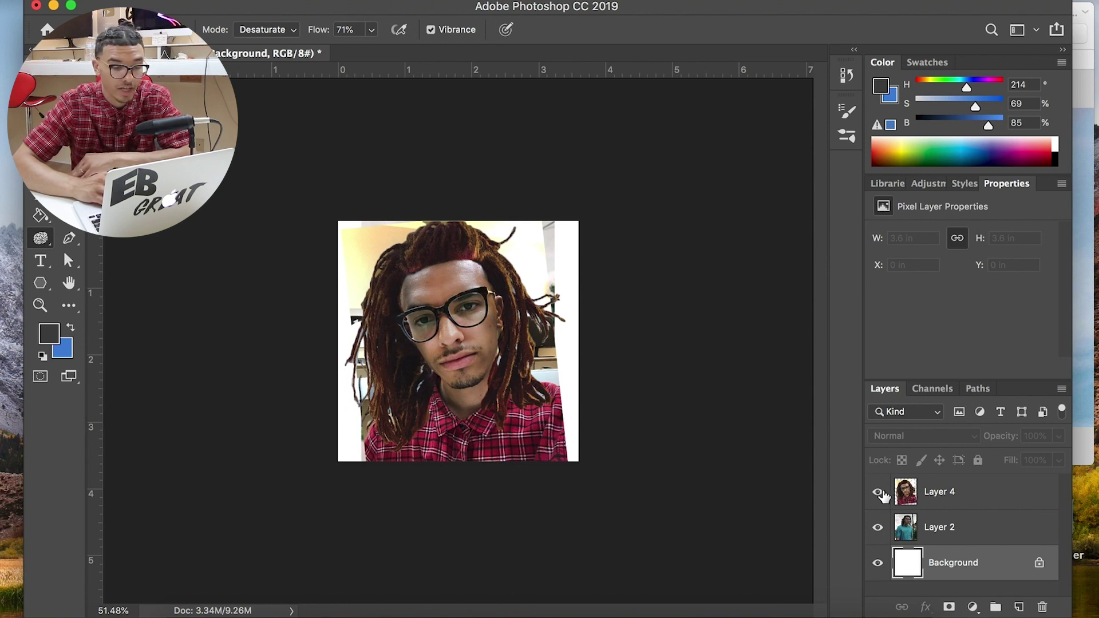
left_click(882, 495)
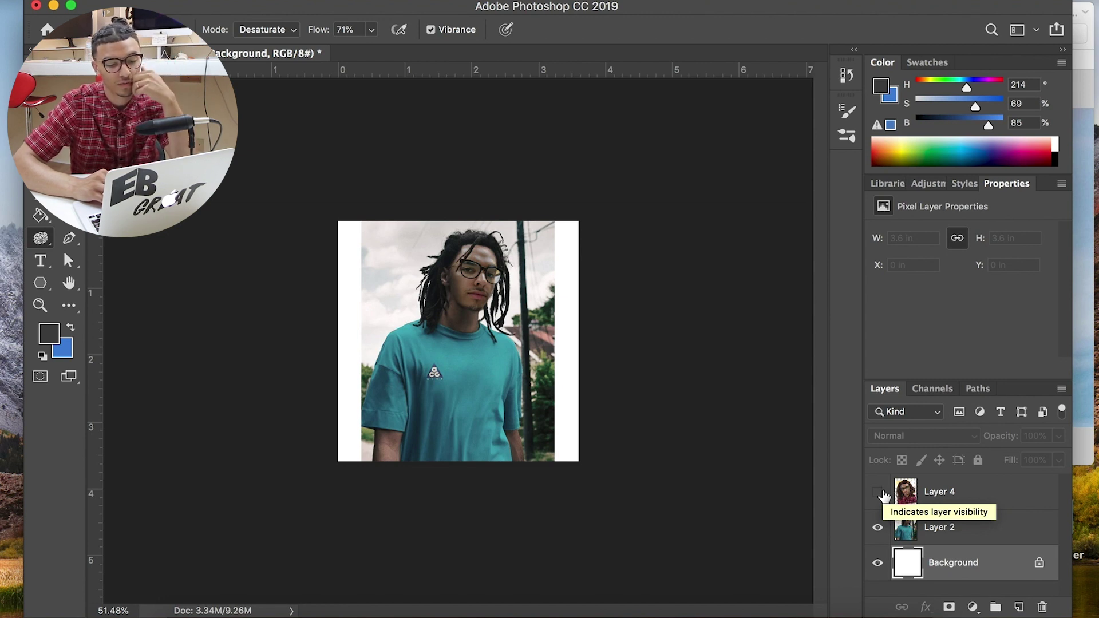
Step: Touch up the teal-shirt portrait layer with the Dodge tool, set to Midtones at 72% exposure
scroll(452, 275, "up", 1)
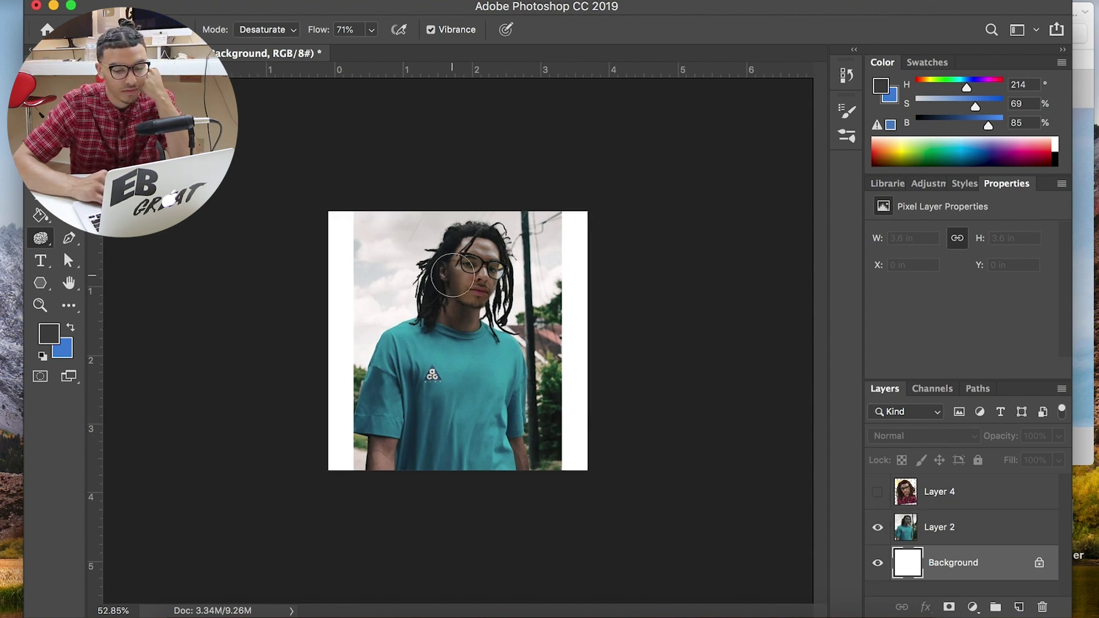
scroll(452, 276, "up", 5)
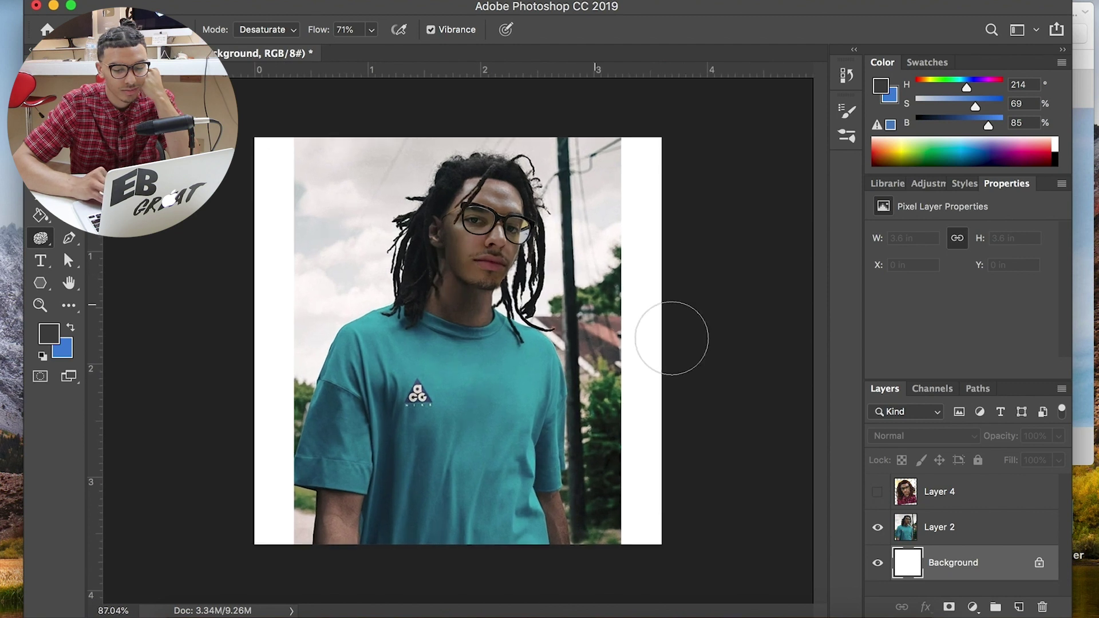
left_click(910, 527)
left_click_drag(53, 235, 123, 241)
scroll(558, 363, "down", 5)
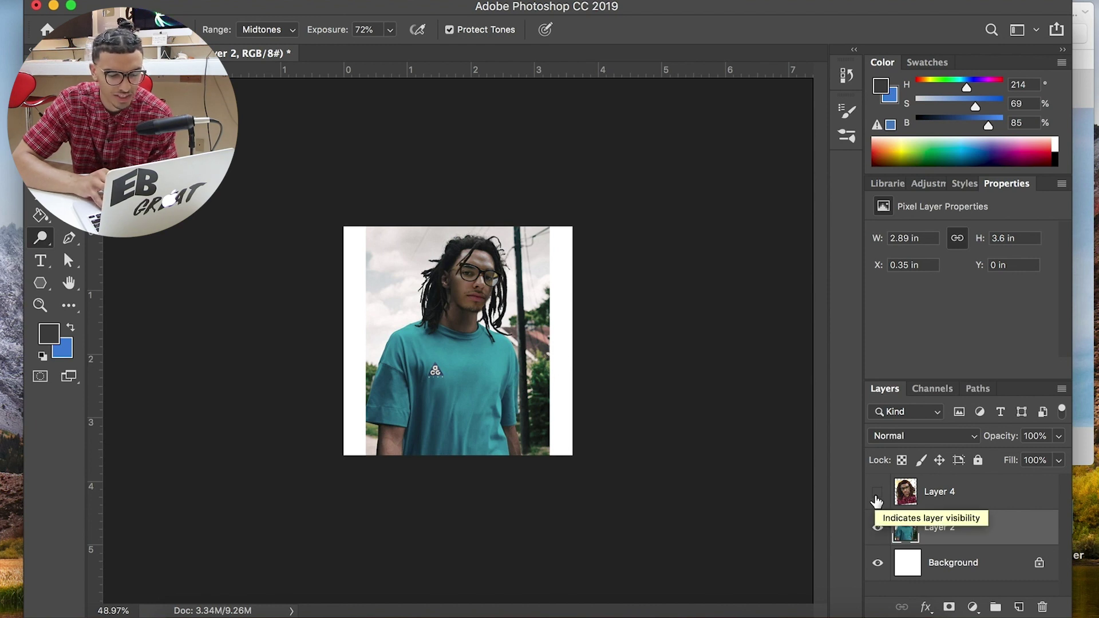
Step: Compare the two finished composites by showing, hiding and showing the merged selfie layer over the teal-shirt portrait
left_click(876, 498)
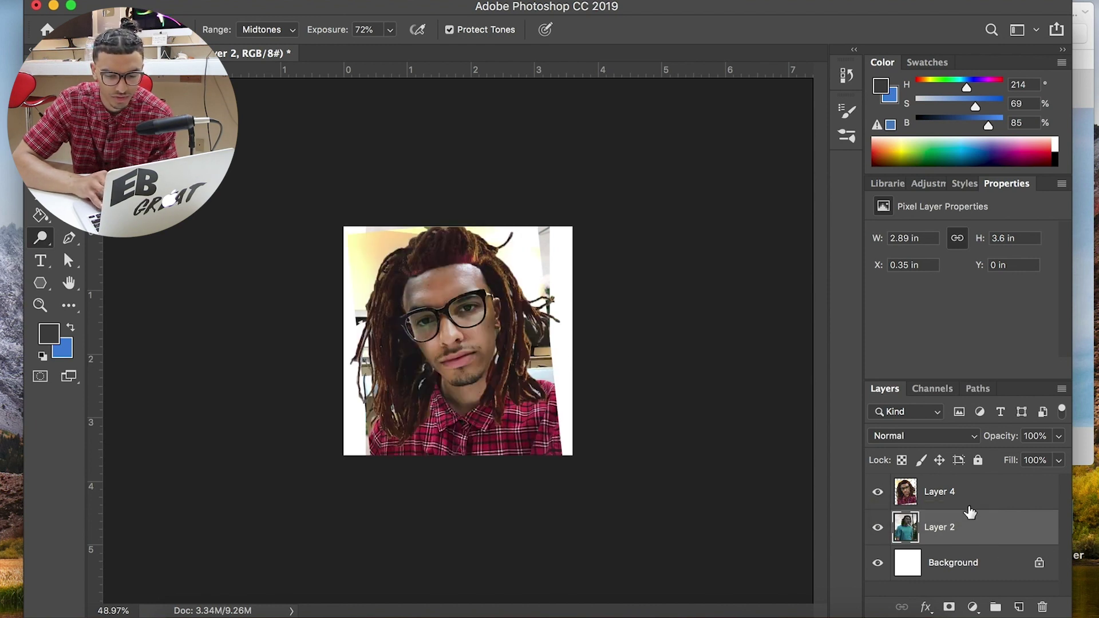
left_click(876, 491)
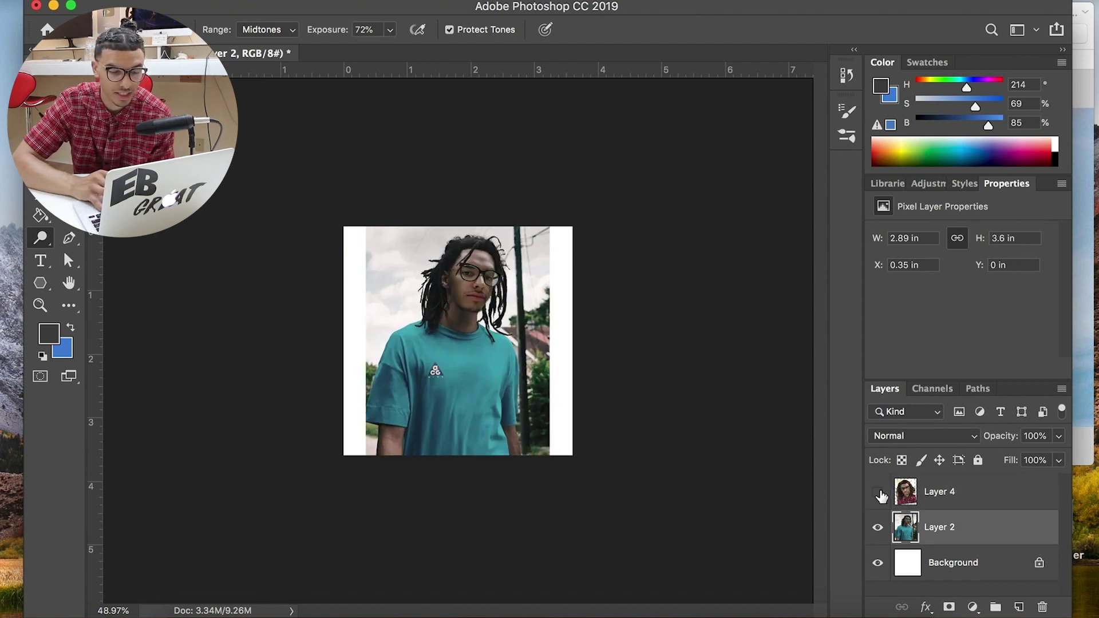
left_click(877, 493)
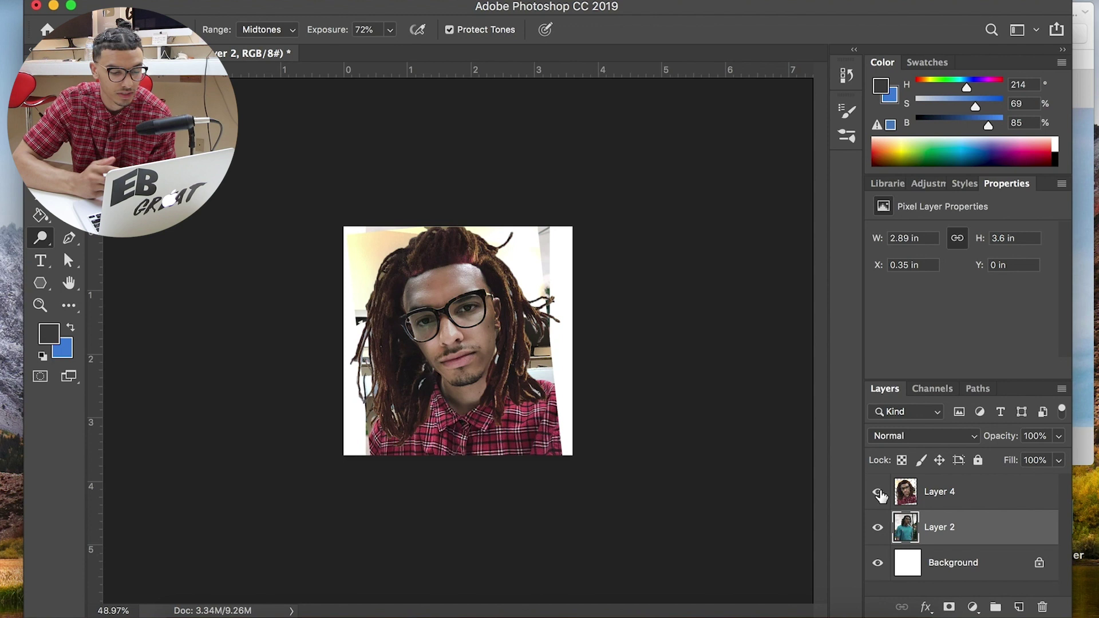